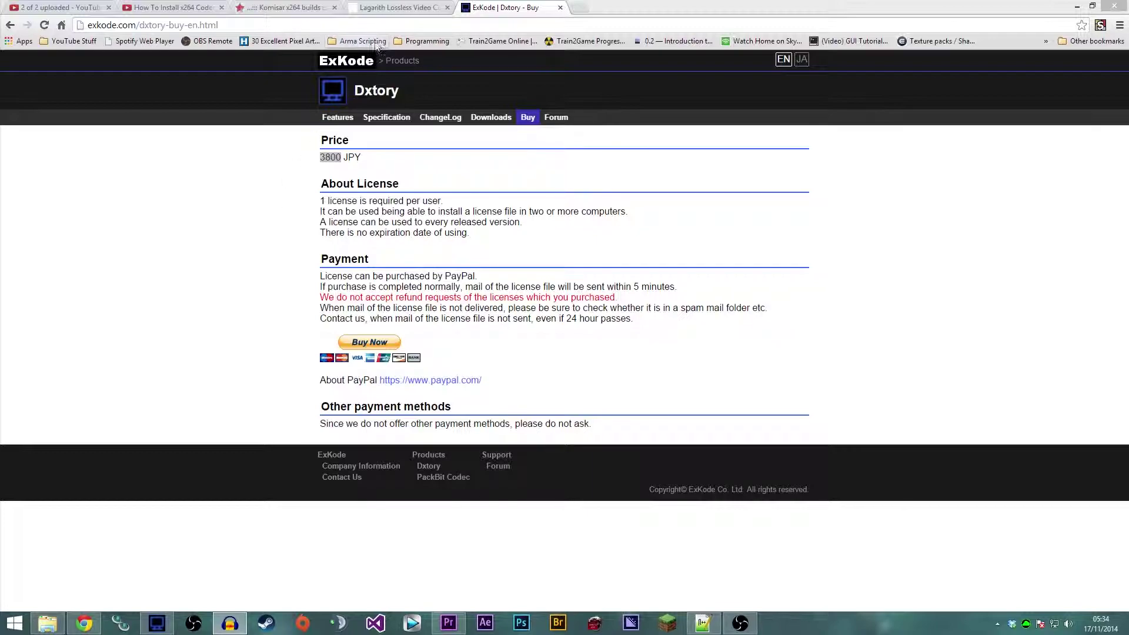
Review the Lagarith Lossless Video Codec page, the Dxtory purchase page and the Komisar x264 builds page.
click(394, 9)
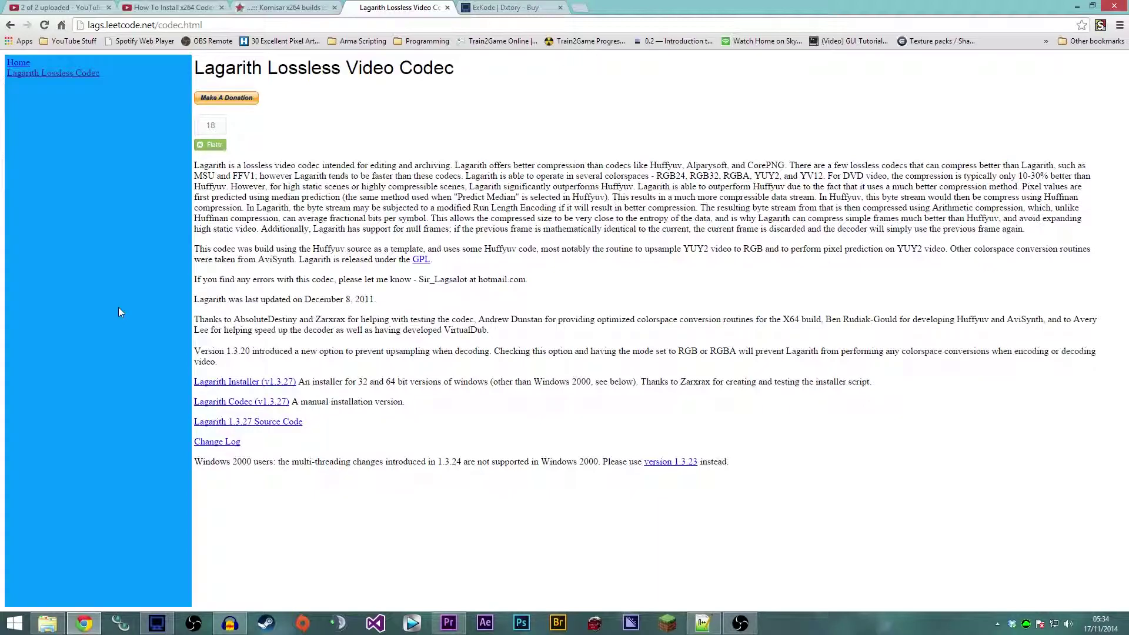
click(484, 9)
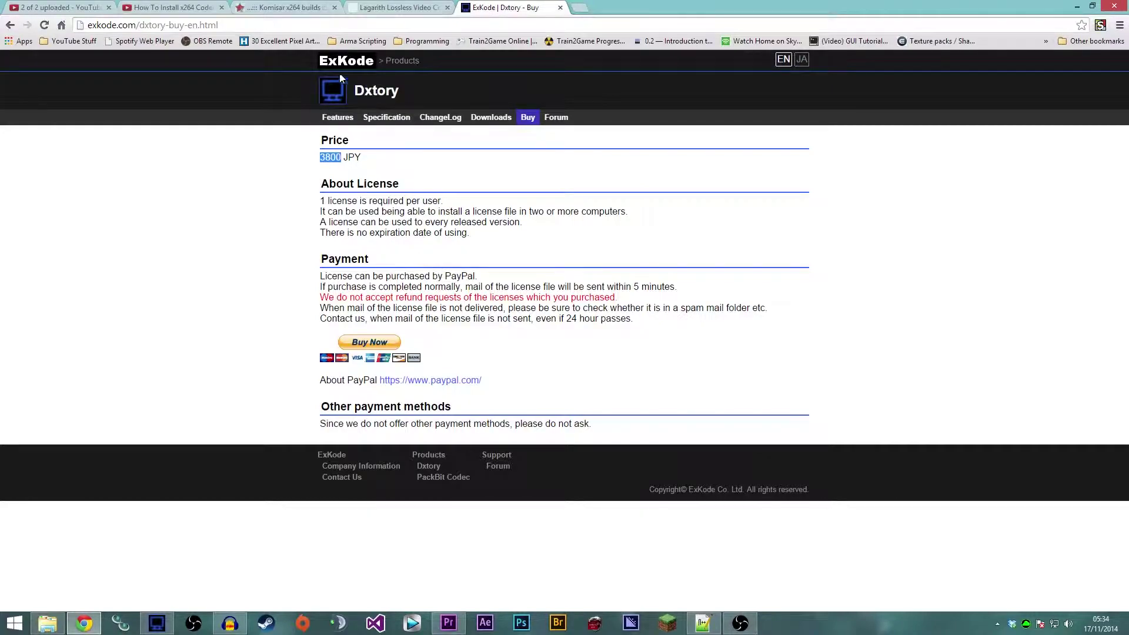
click(376, 10)
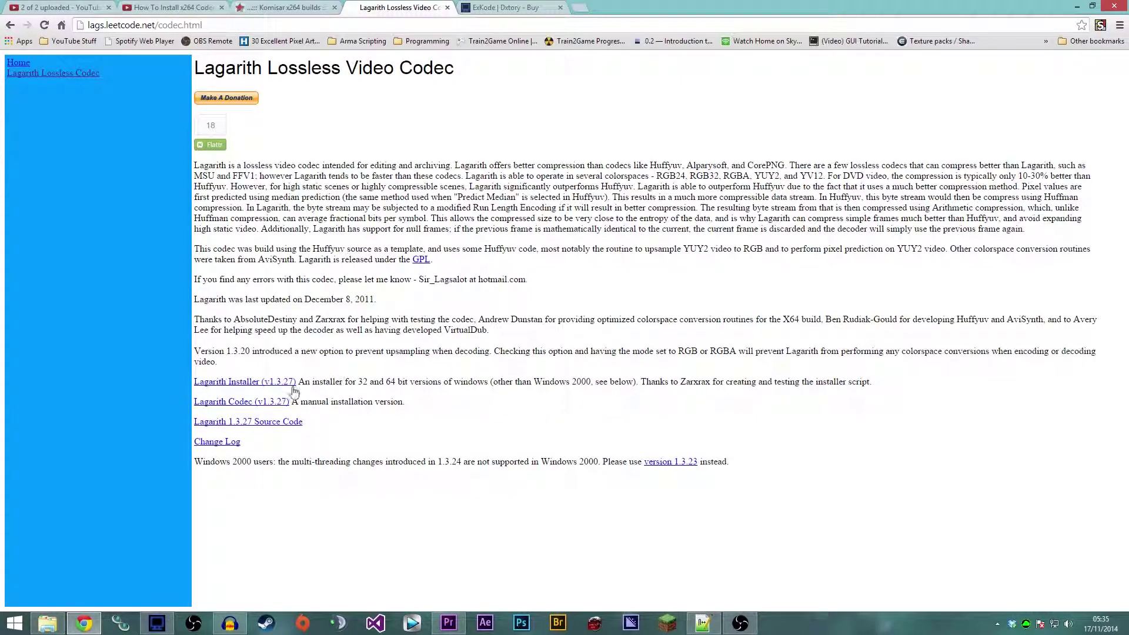
click(268, 12)
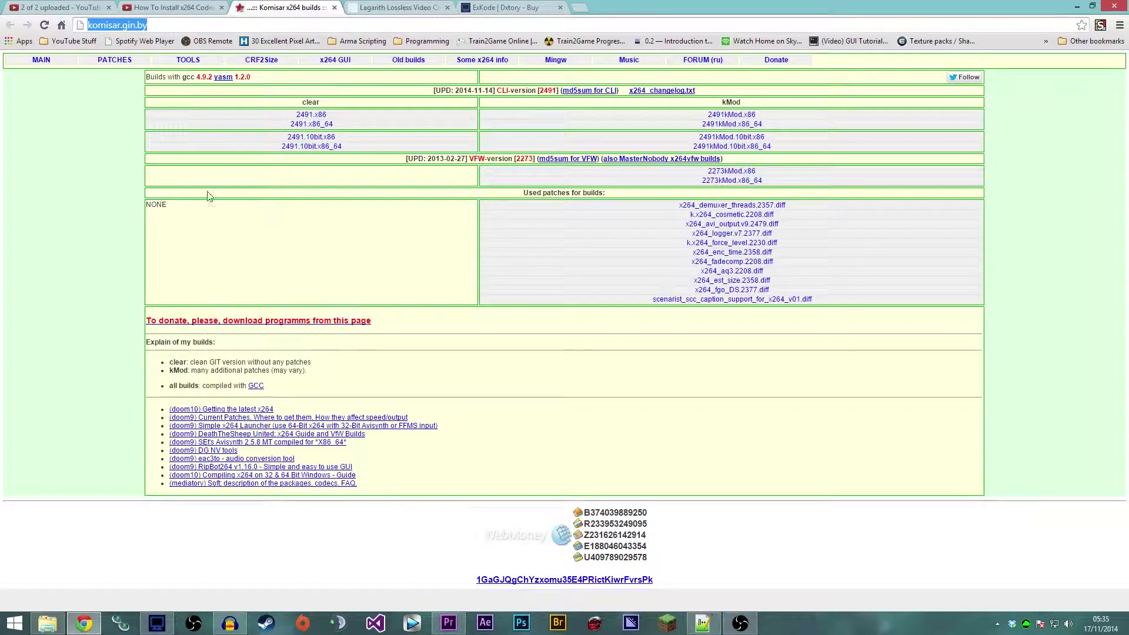
Minimise the browser to reach the Dxtory window and move the window to a clear part of the desktop.
click(1079, 9)
drag(654, 24, 510, 49)
click(171, 93)
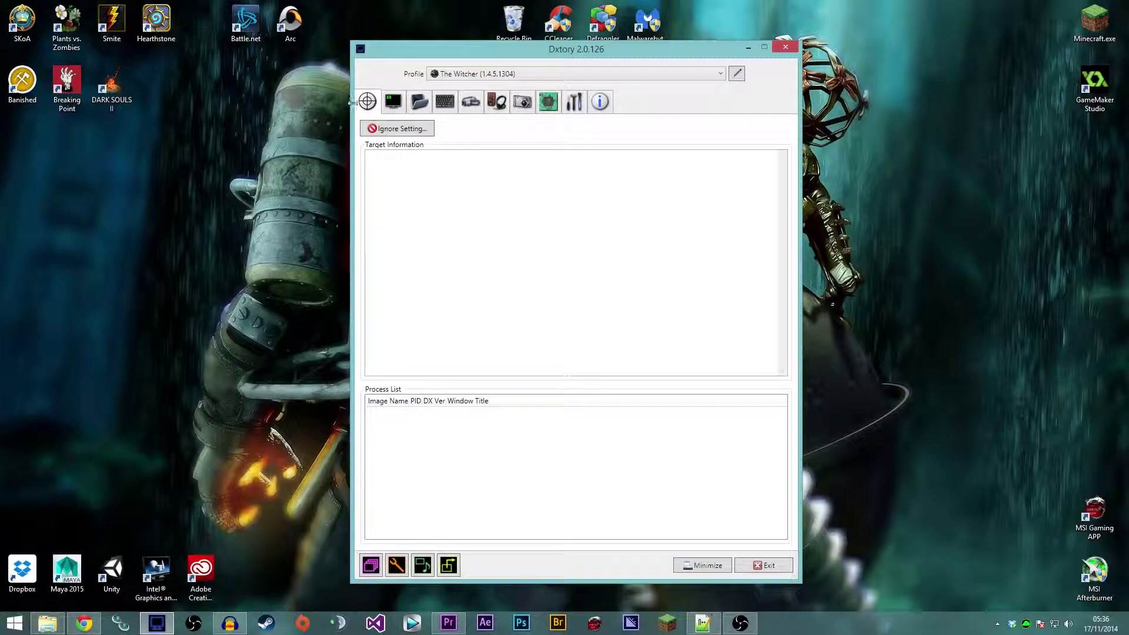
drag(414, 54, 661, 34)
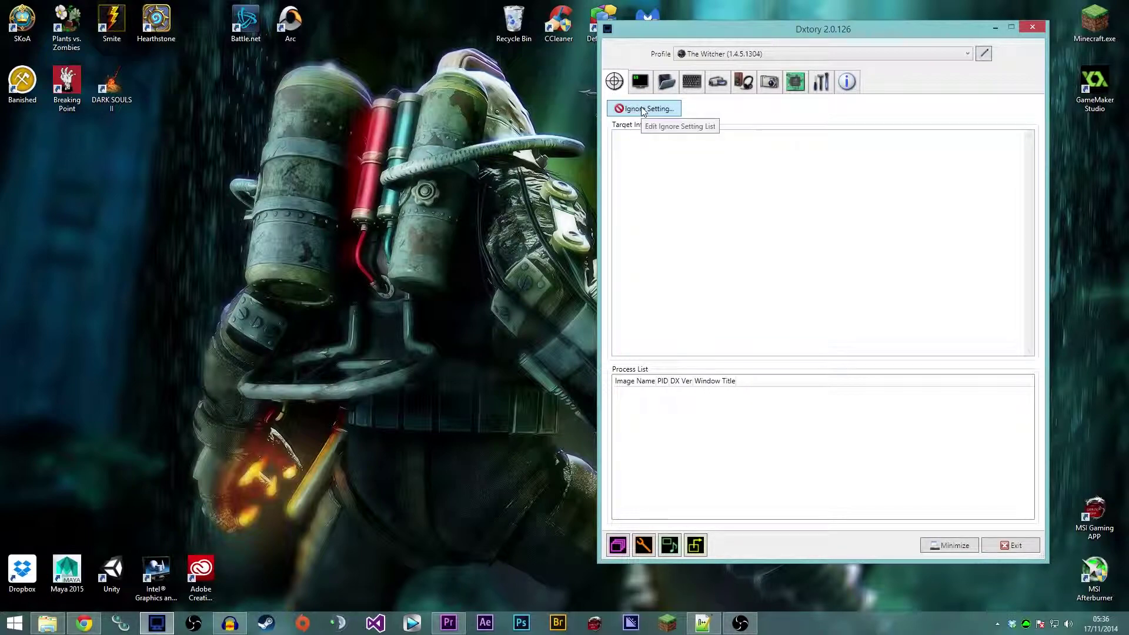
drag(741, 28, 804, 29)
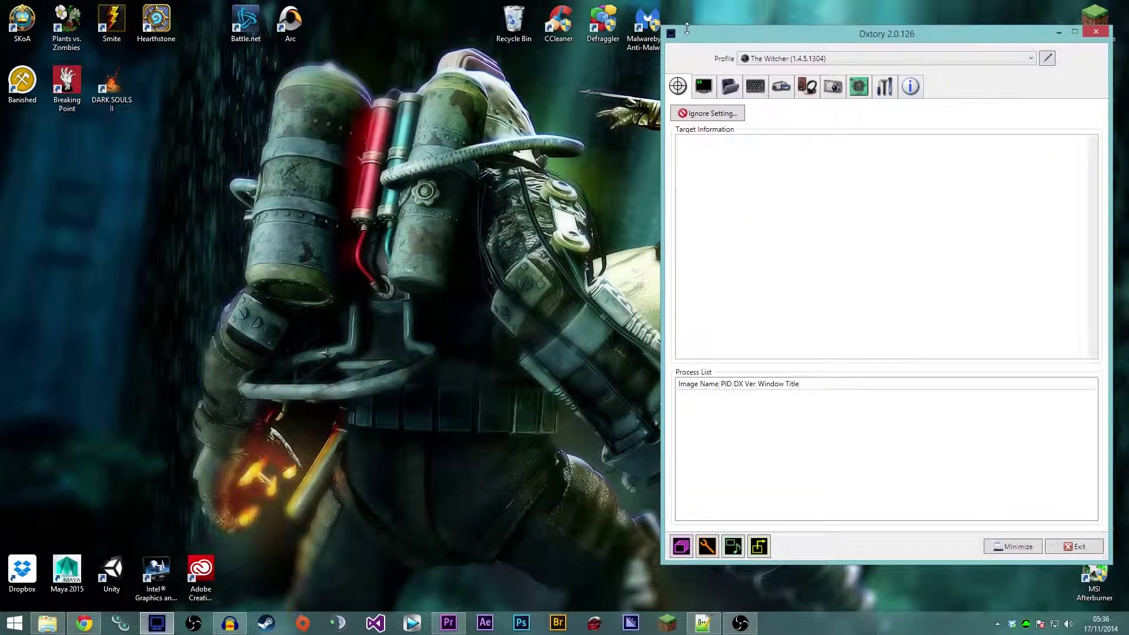
drag(708, 34, 684, 39)
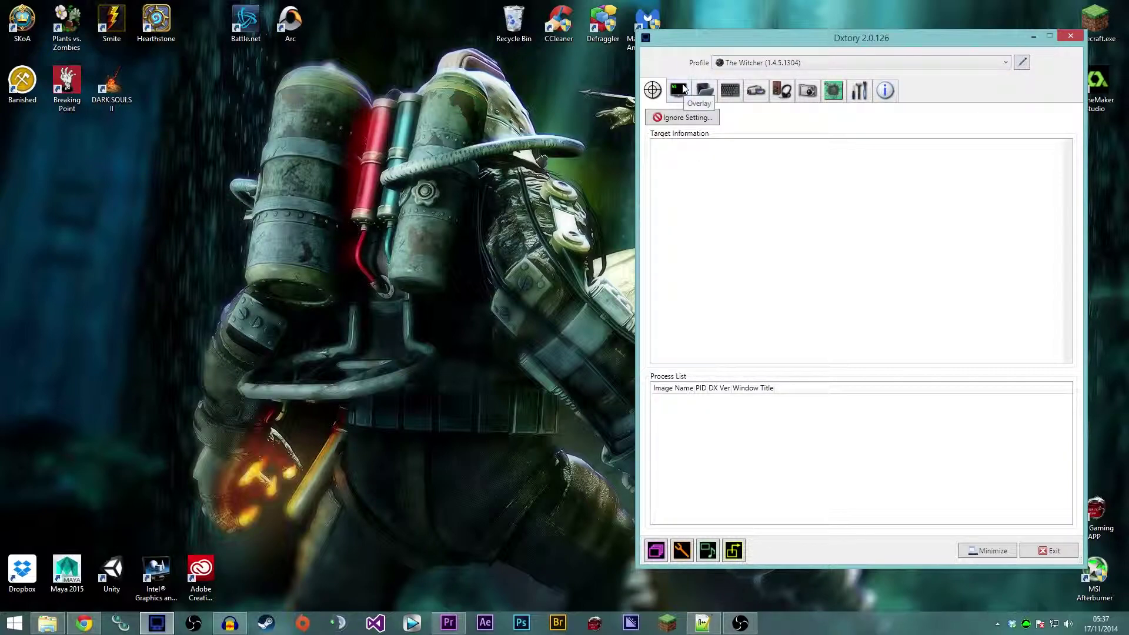
click(682, 121)
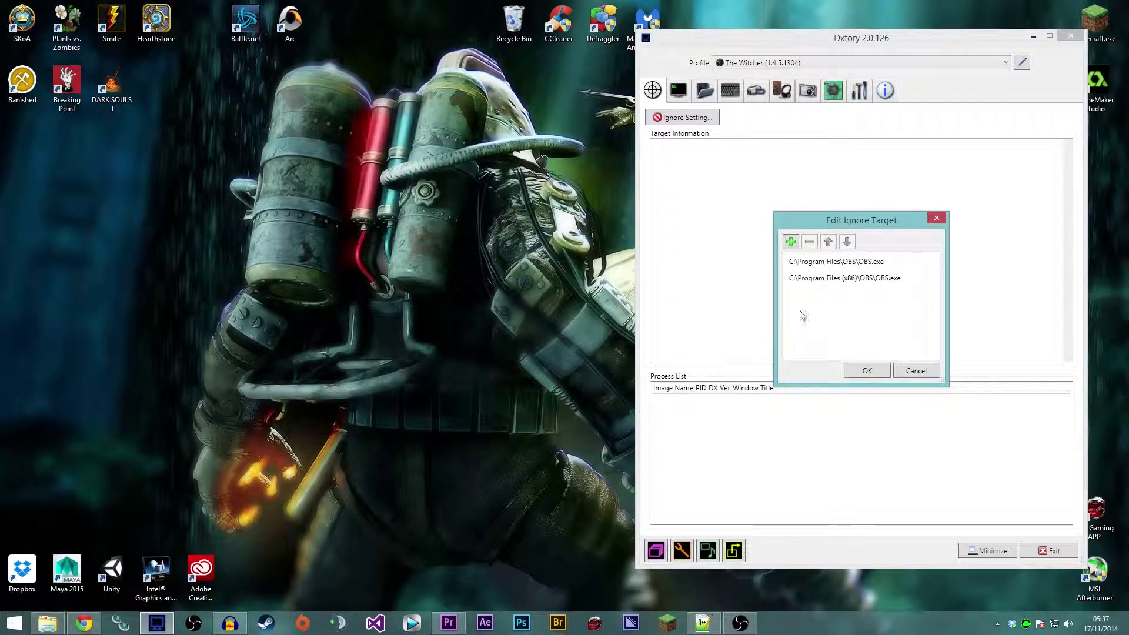
click(791, 242)
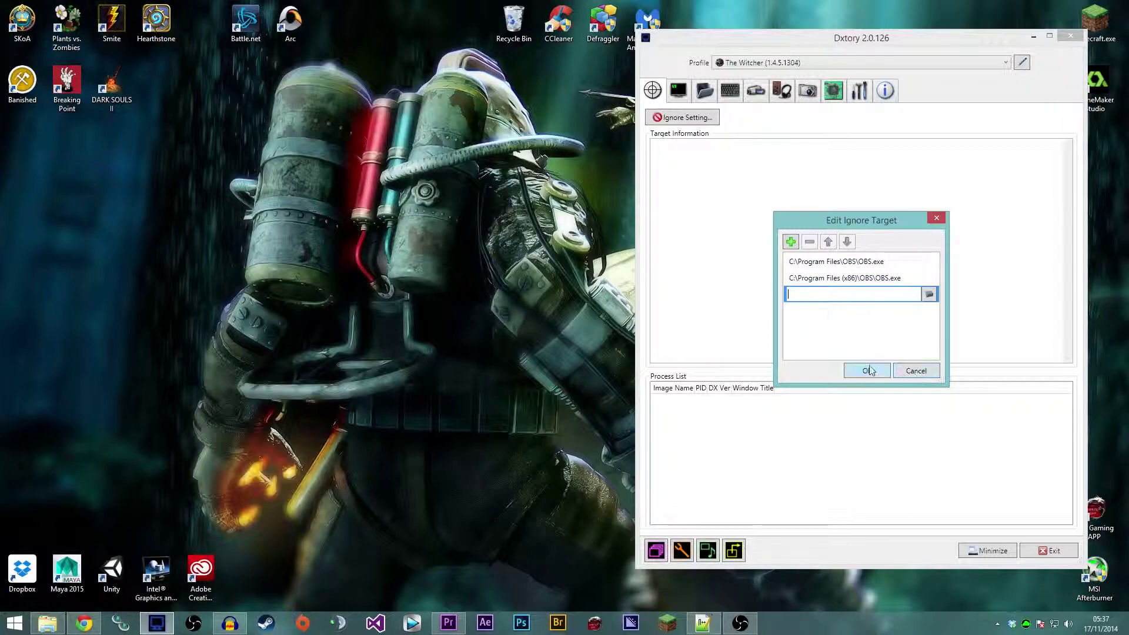
click(937, 220)
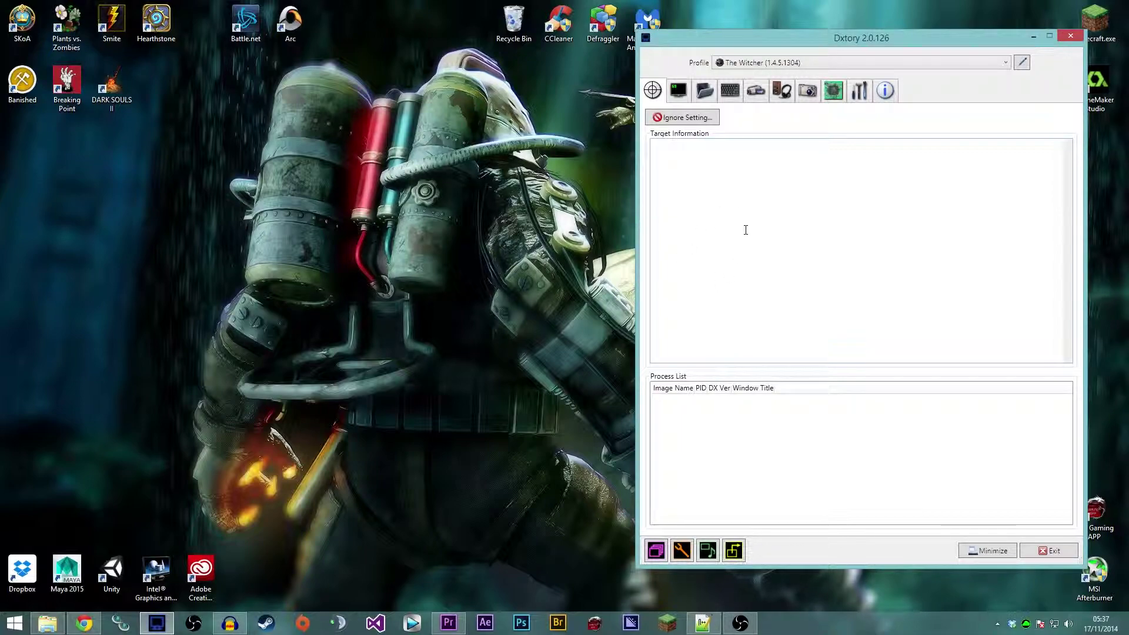
Run the write-speed benchmark on the movie folder F:\Recordings\DxTory\1080@60 and accept its result.
click(679, 91)
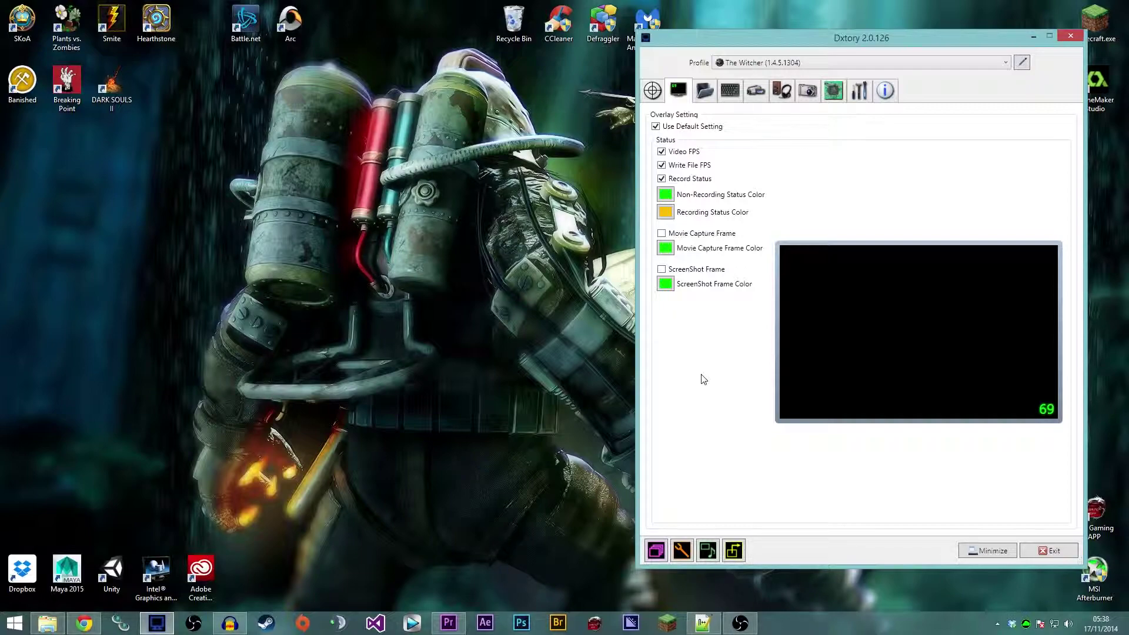
click(703, 97)
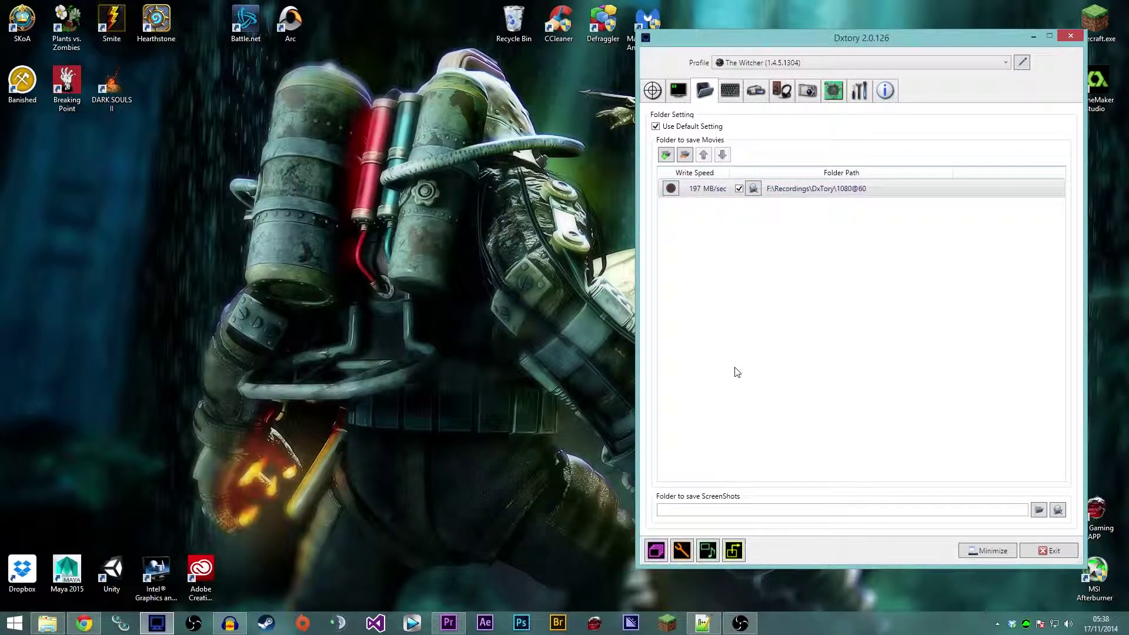
click(672, 188)
key(Tab)
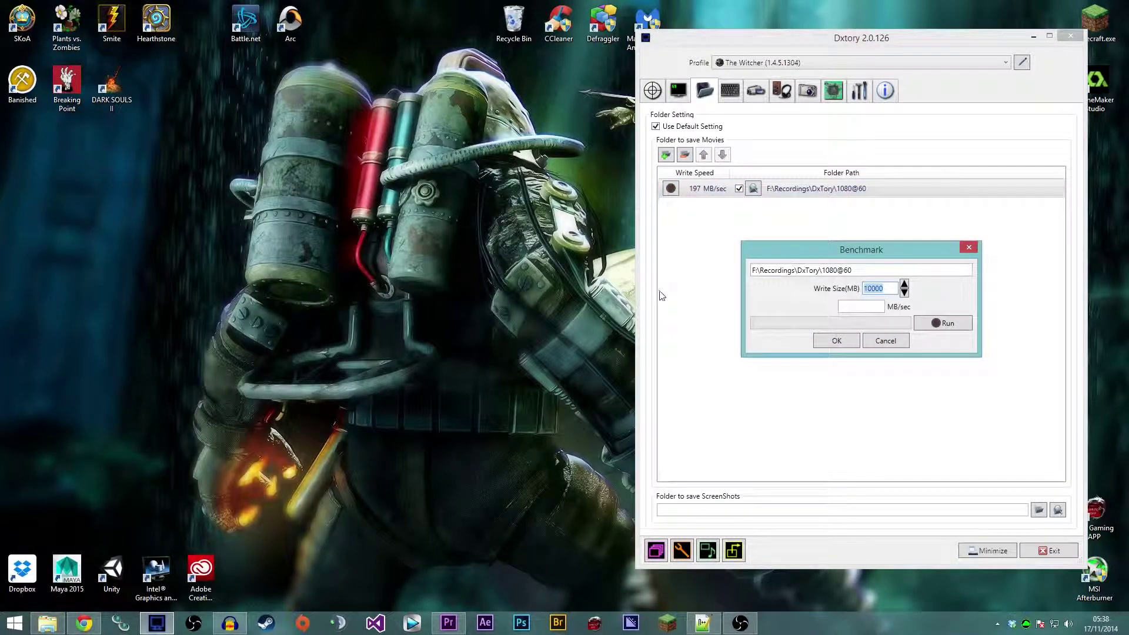
text(1080@60)
click(945, 323)
click(838, 344)
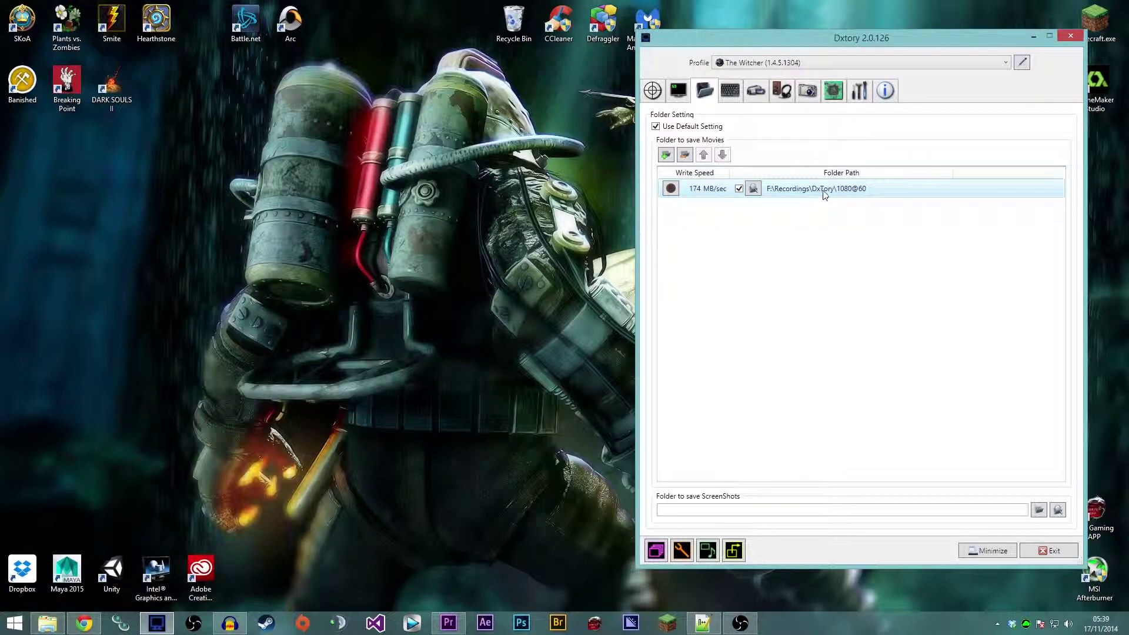
click(847, 193)
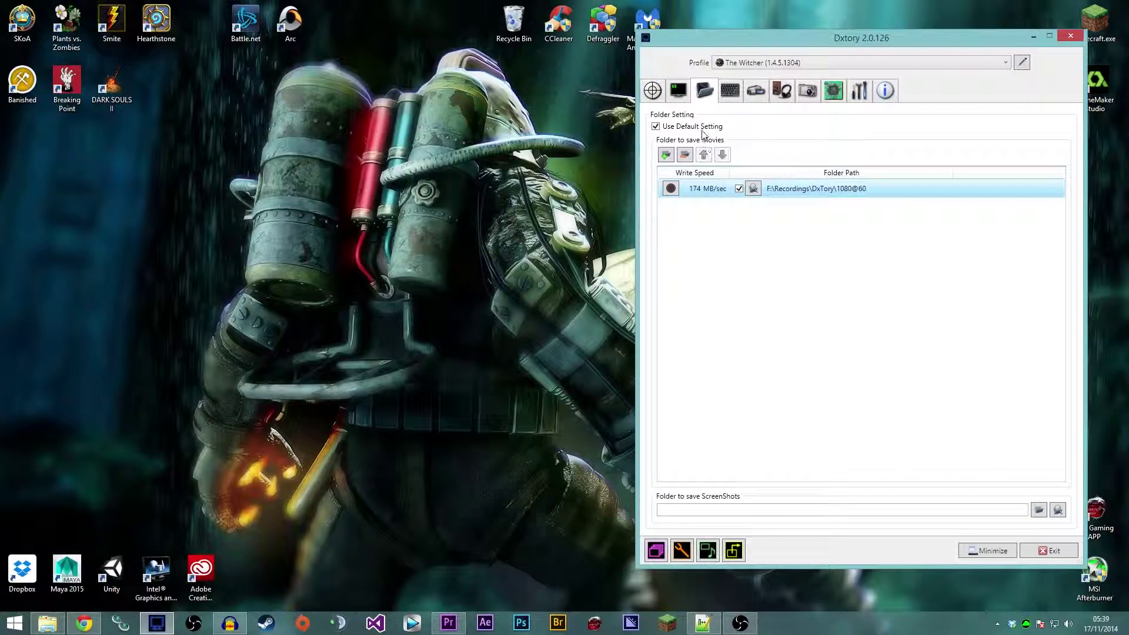
Set the movie recording frame rate to 60 fps.
click(731, 94)
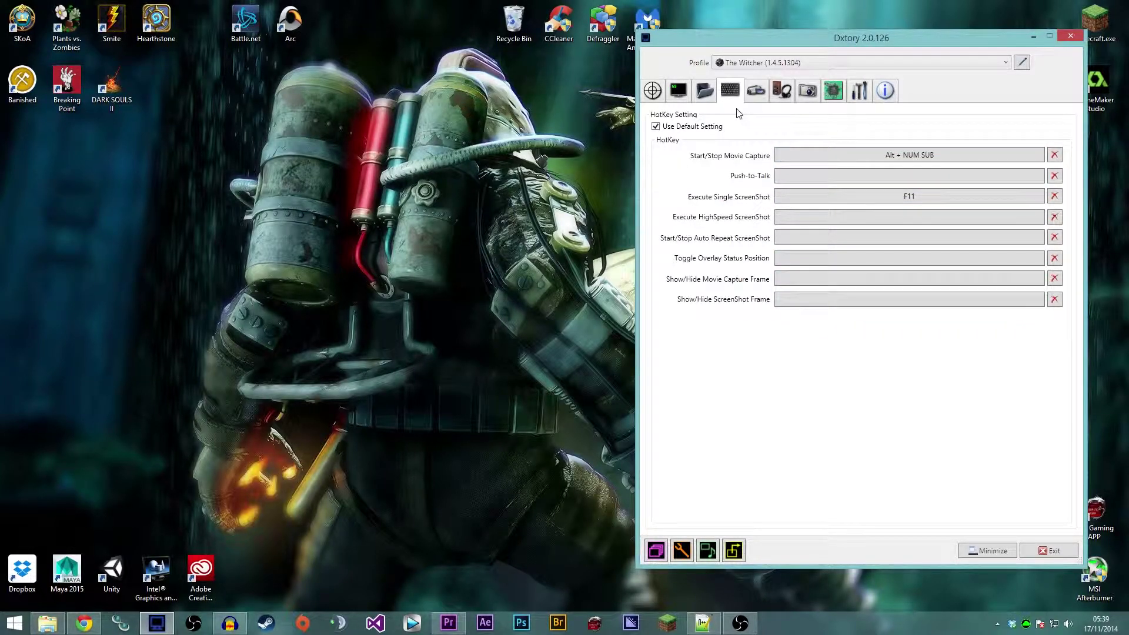
click(758, 92)
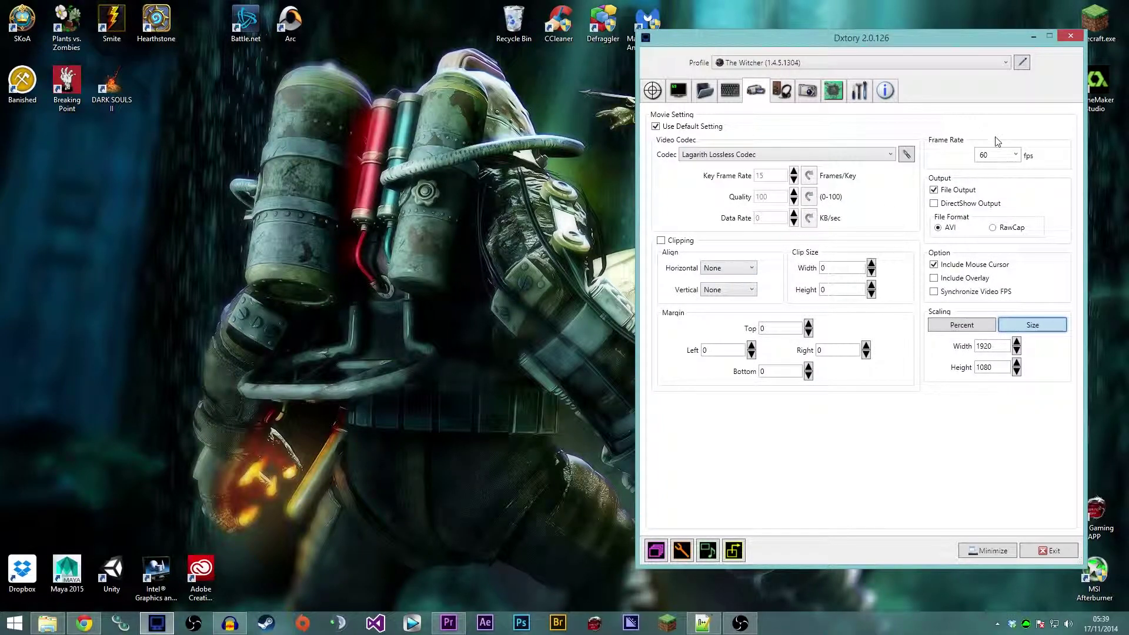
click(1016, 155)
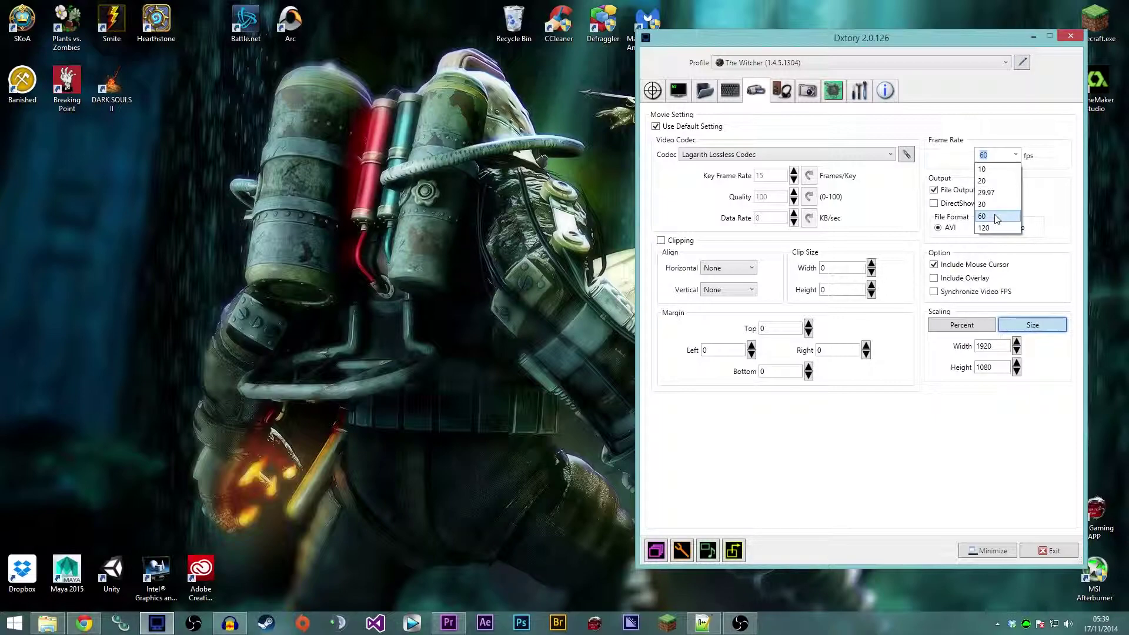
click(997, 217)
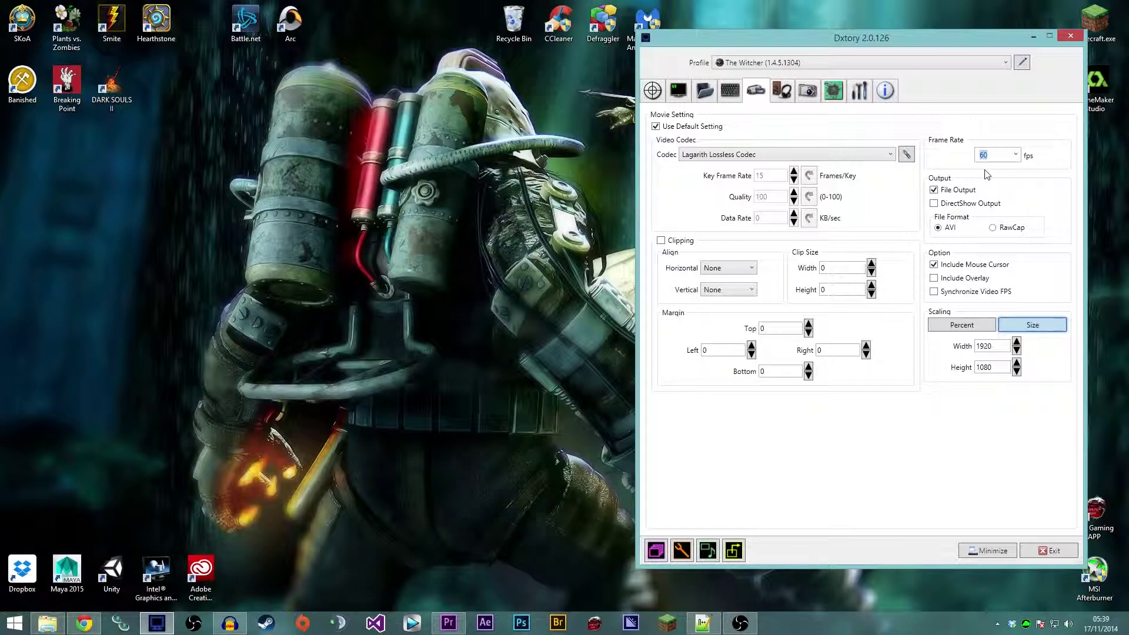
drag(867, 38, 697, 41)
click(847, 158)
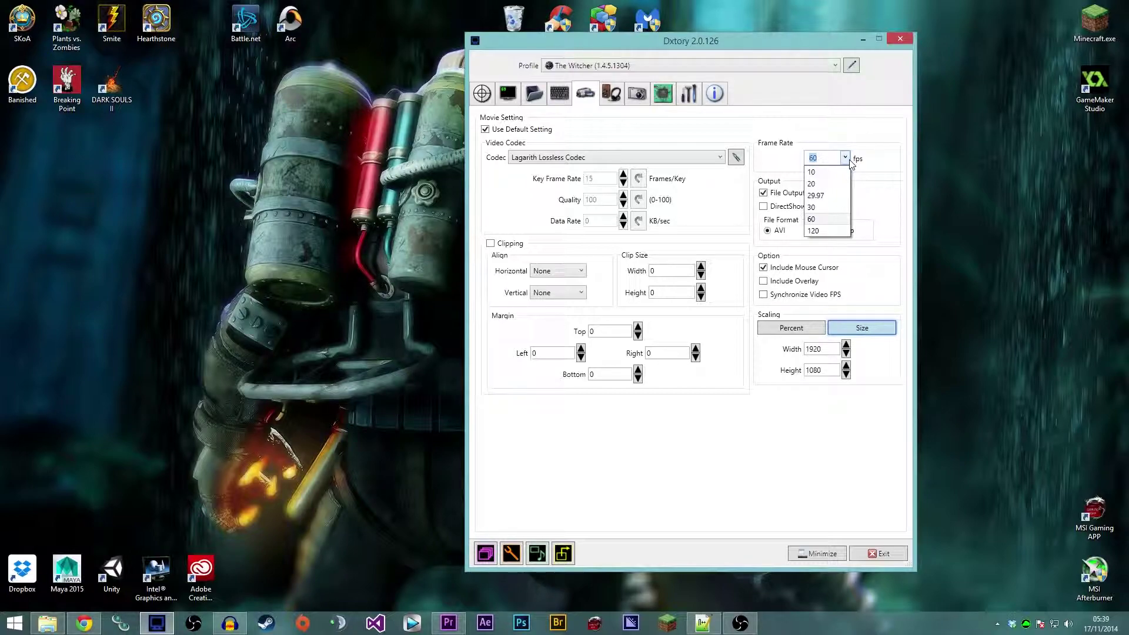
click(815, 218)
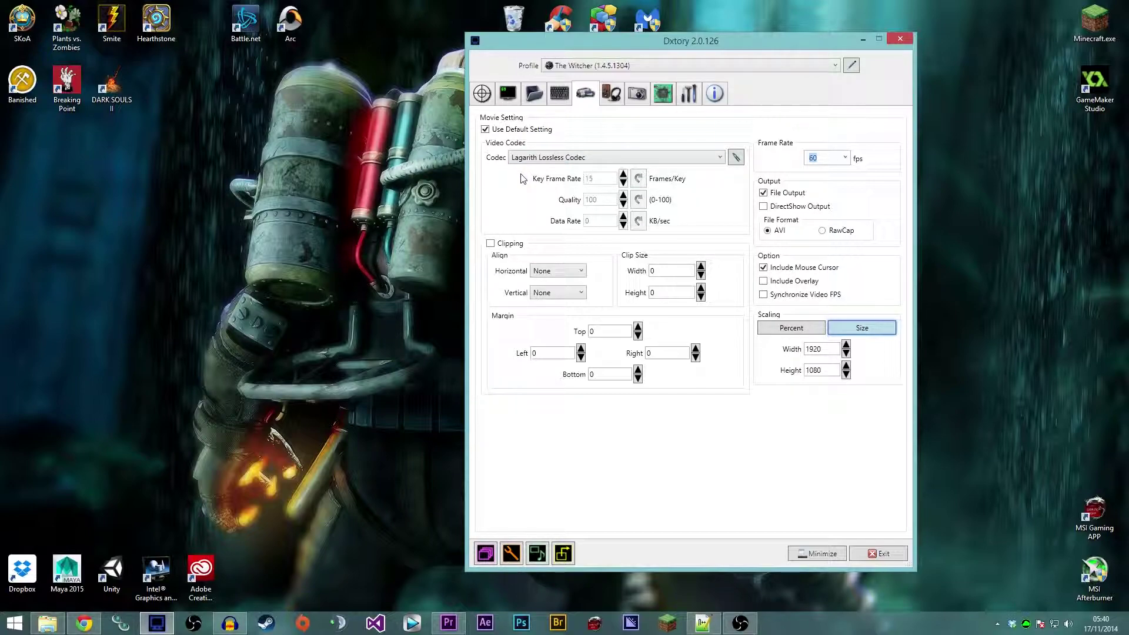
Configure the Lagarith Lossless Codec to use YV12 mode.
click(736, 157)
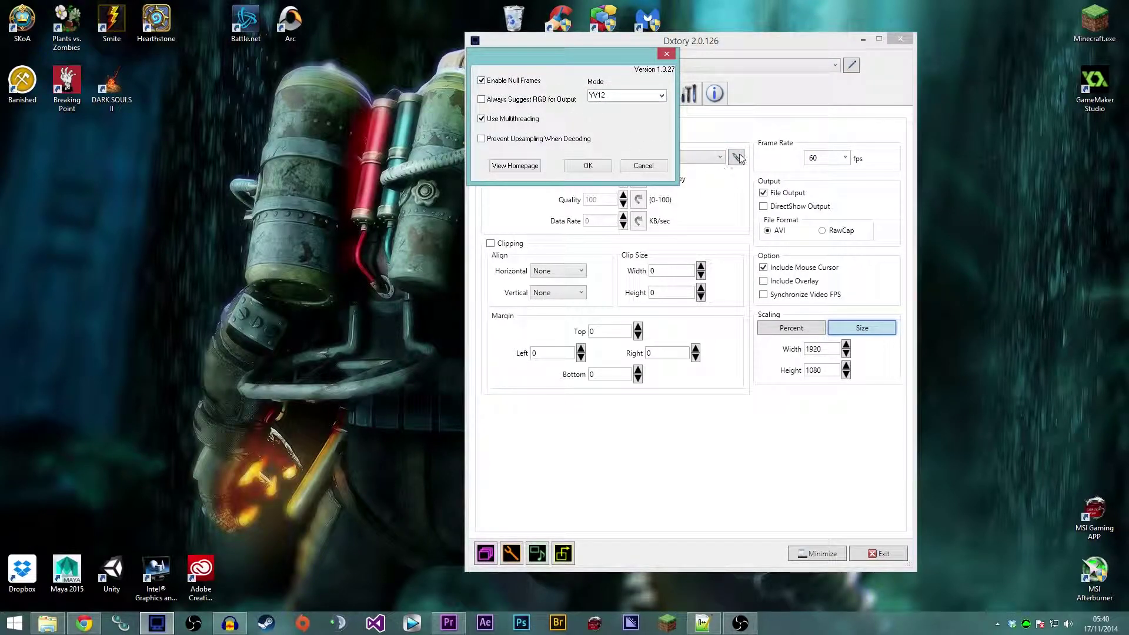
drag(574, 58, 595, 128)
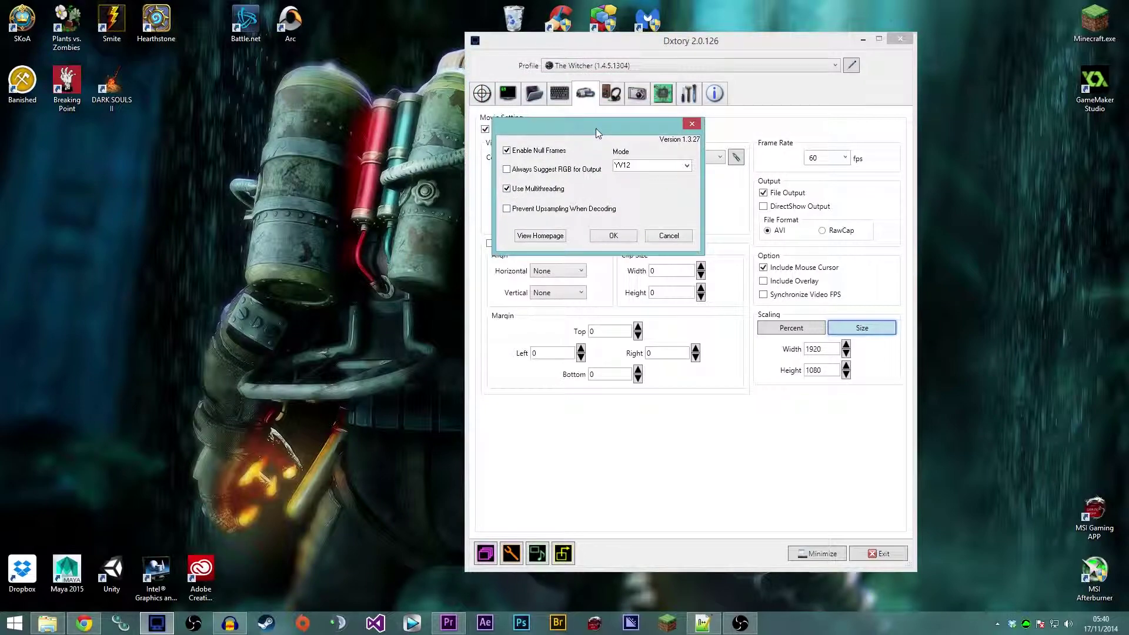
click(686, 167)
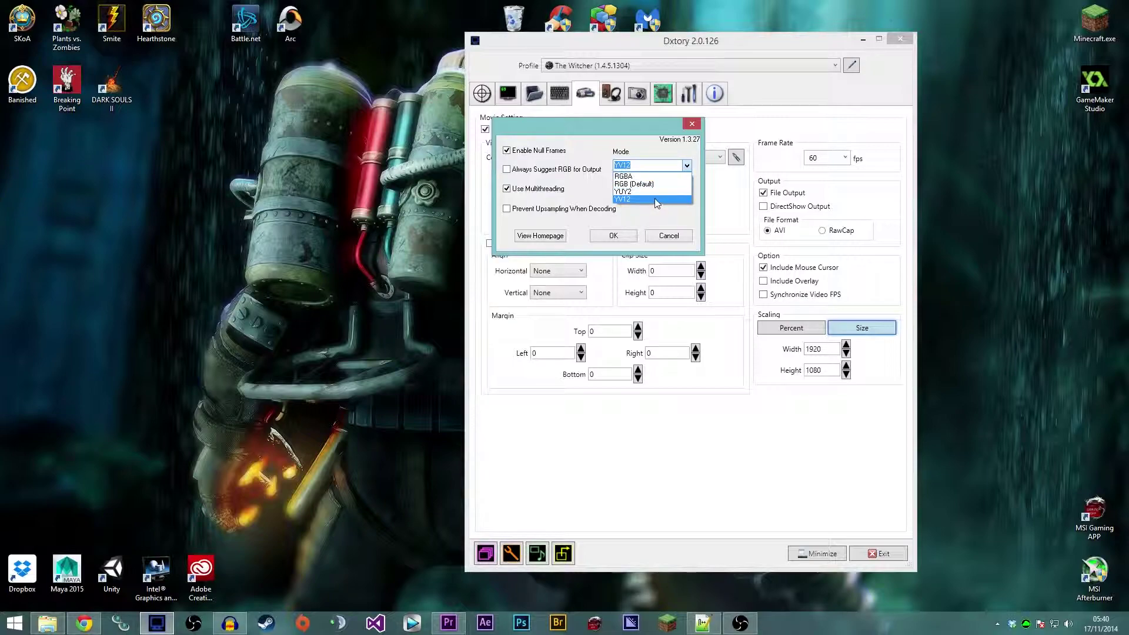
click(625, 198)
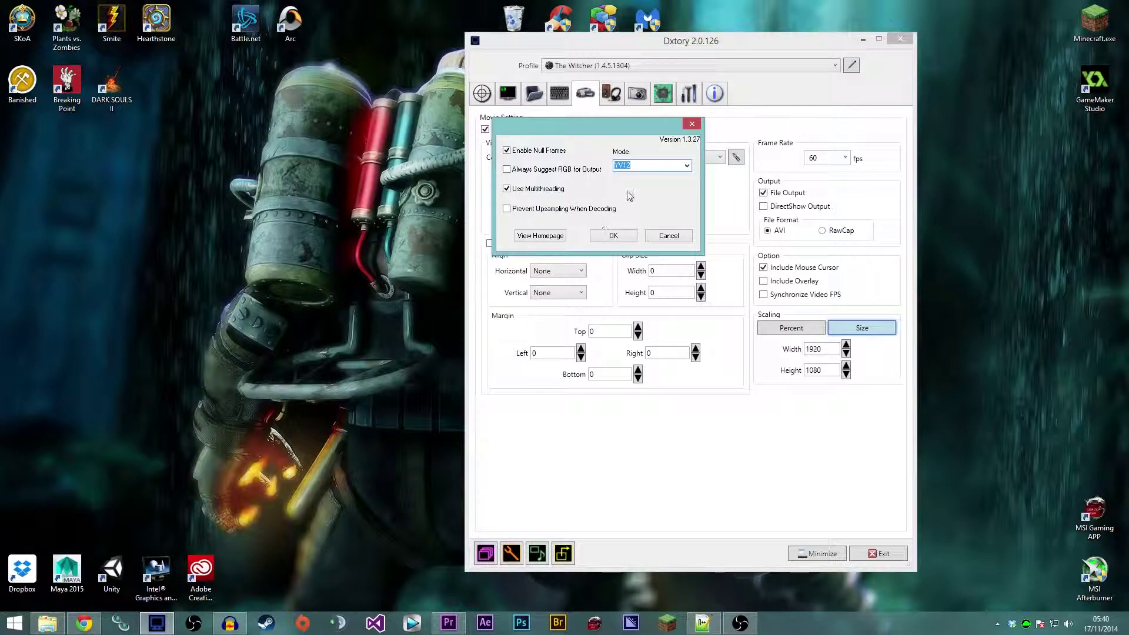
click(686, 165)
click(650, 197)
mouse_move(568, 179)
click(609, 237)
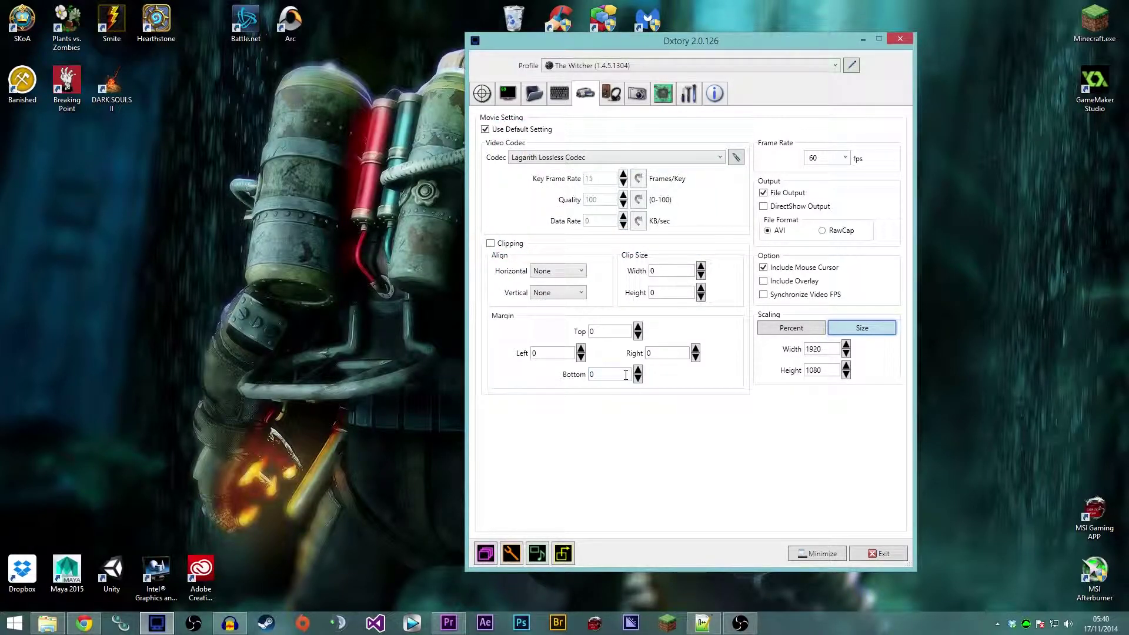
Switch the video codec to Dxtory Video Codec and back to Lagarith Lossless Codec.
click(645, 158)
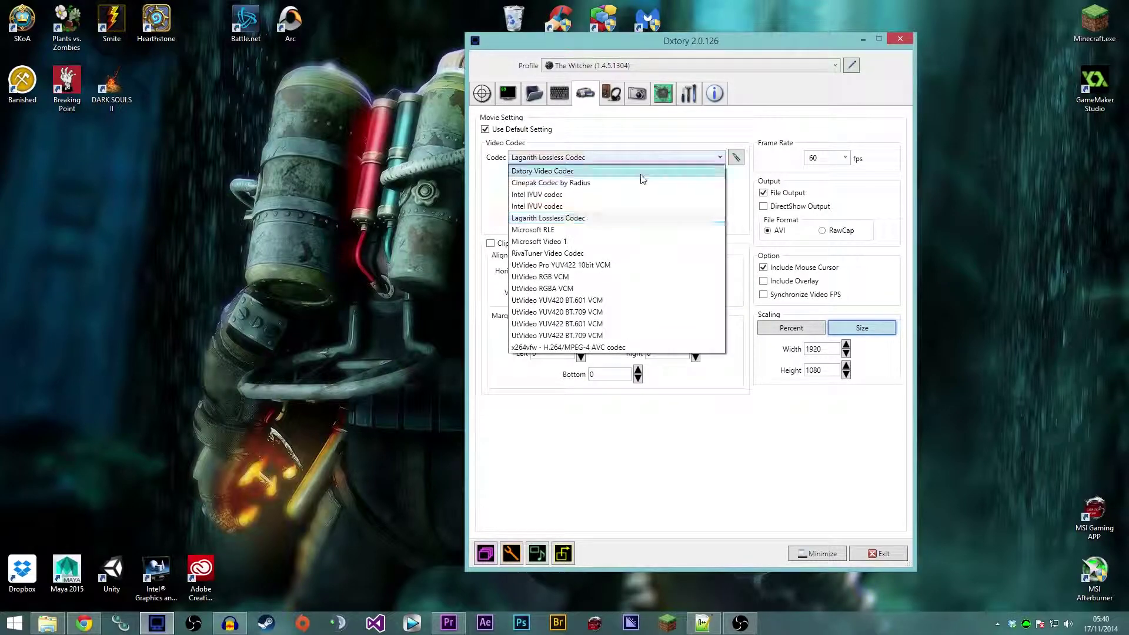
click(614, 171)
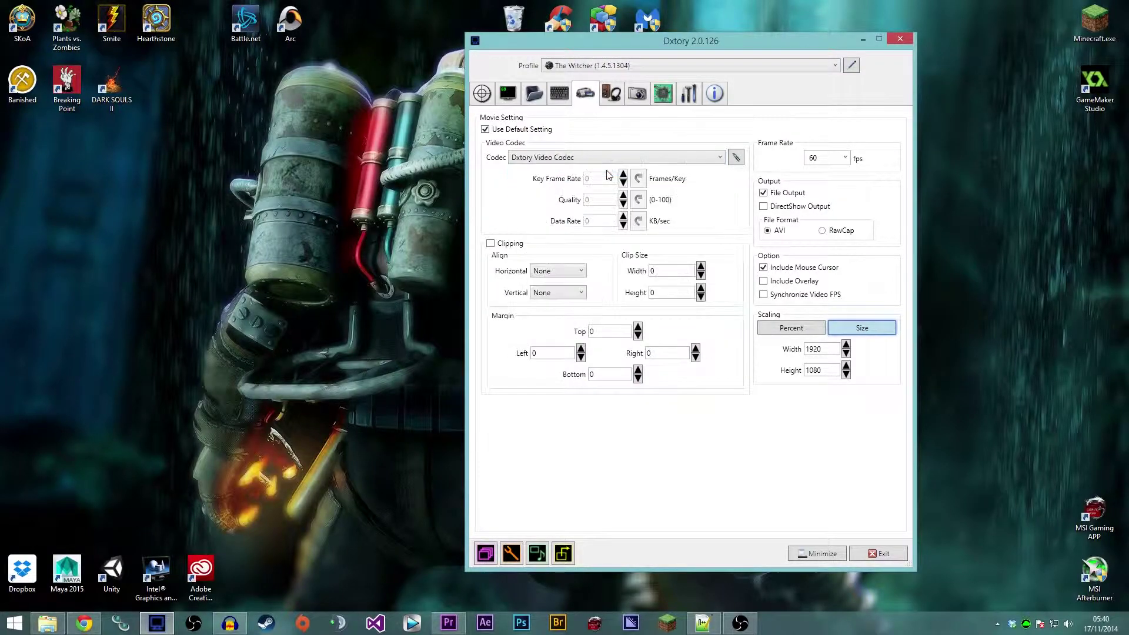
click(694, 158)
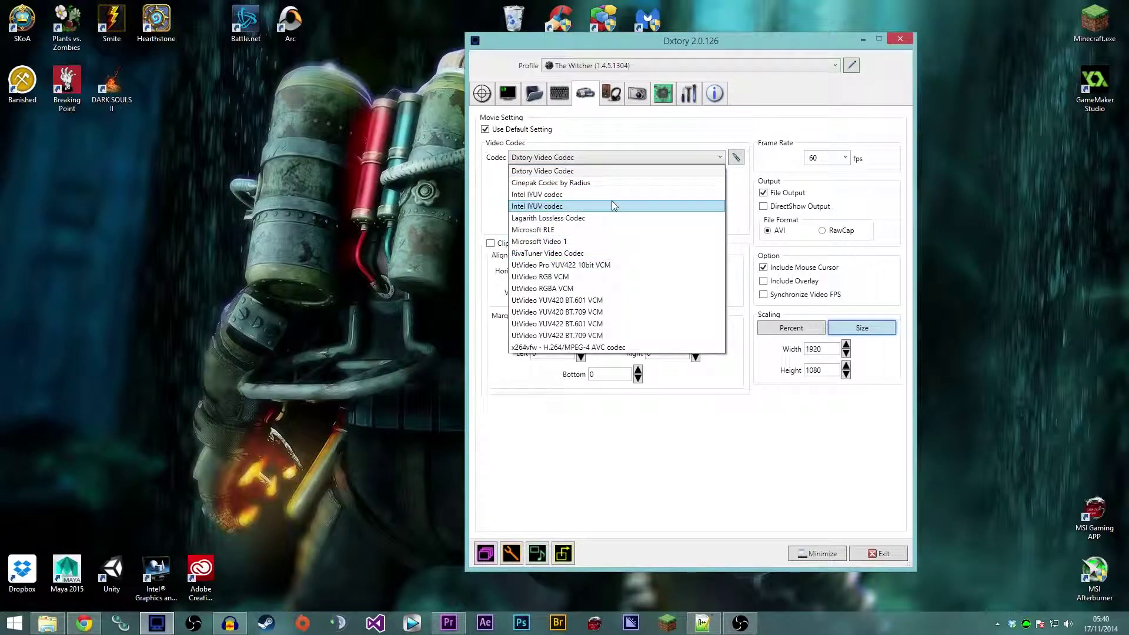
click(606, 218)
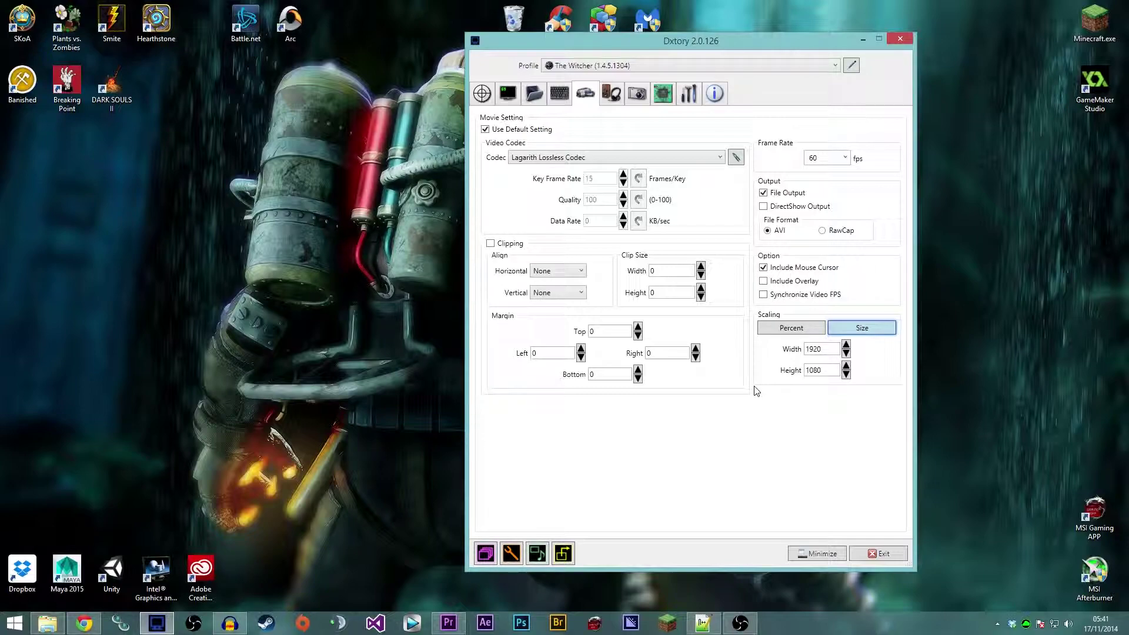
double_click(821, 370)
Add three more audio tracks to the audio settings and select track 6.
click(614, 95)
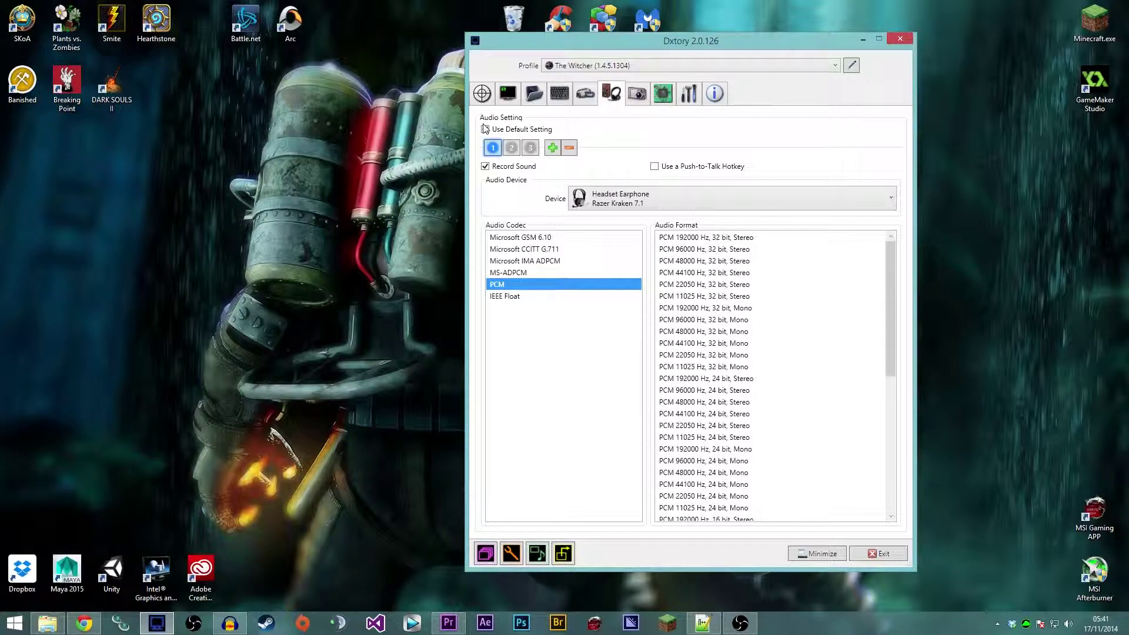
click(552, 148)
click(571, 148)
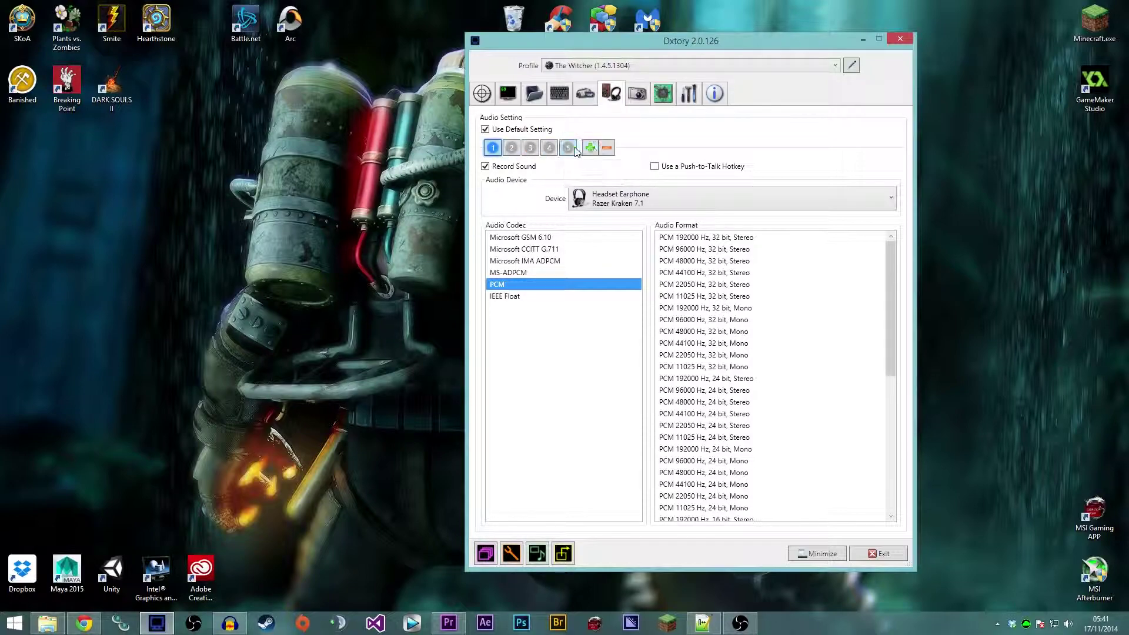
click(591, 148)
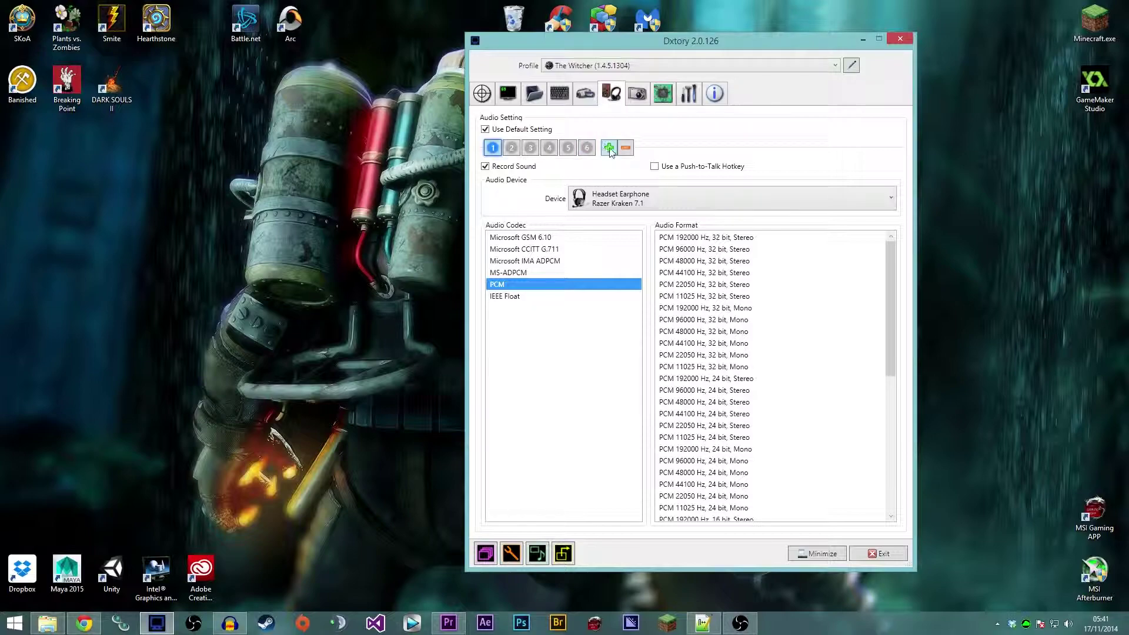
click(593, 148)
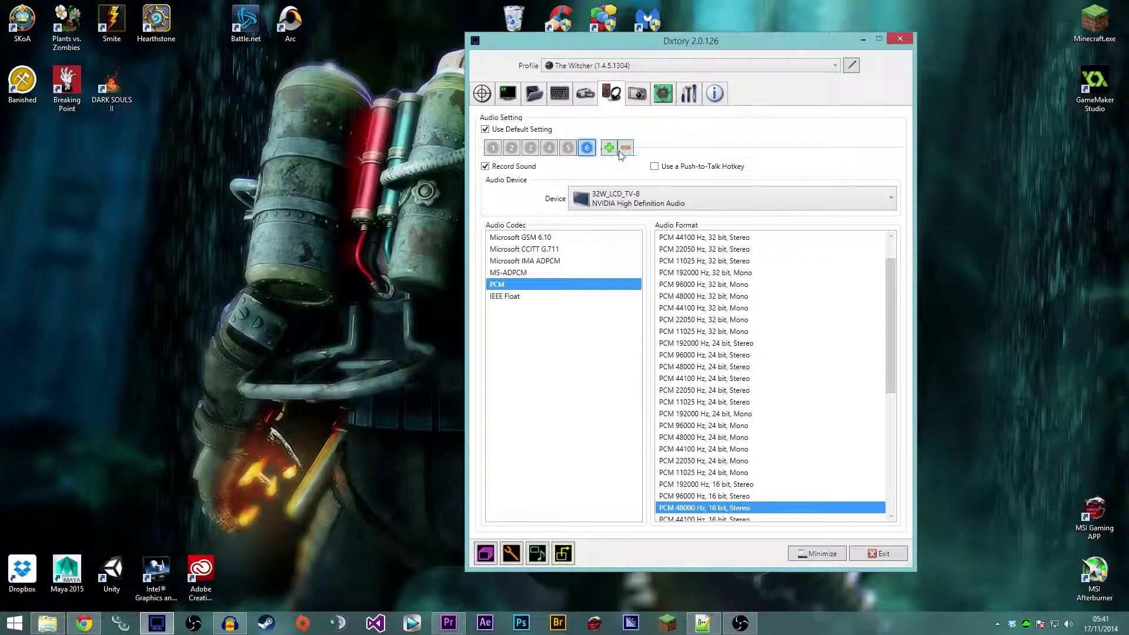
Remove audio tracks 6, 5 and 4 from the audio settings.
click(625, 148)
click(568, 148)
click(607, 148)
click(550, 148)
click(589, 148)
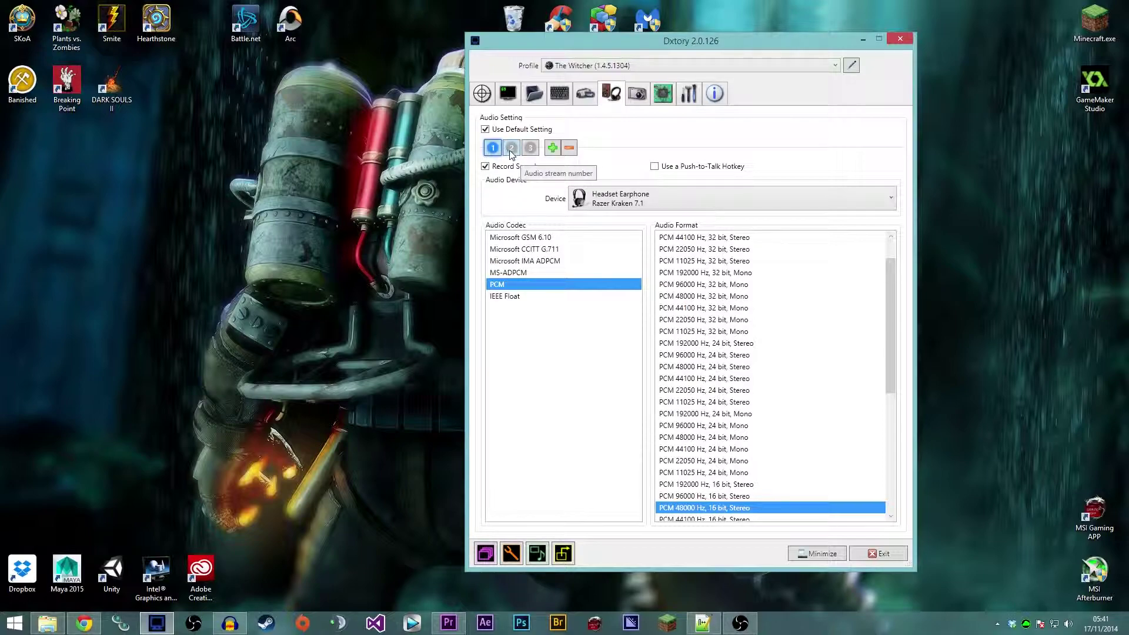
Review the device and format settings of audio tracks 1, 2 and 3, ending on track 1.
click(511, 150)
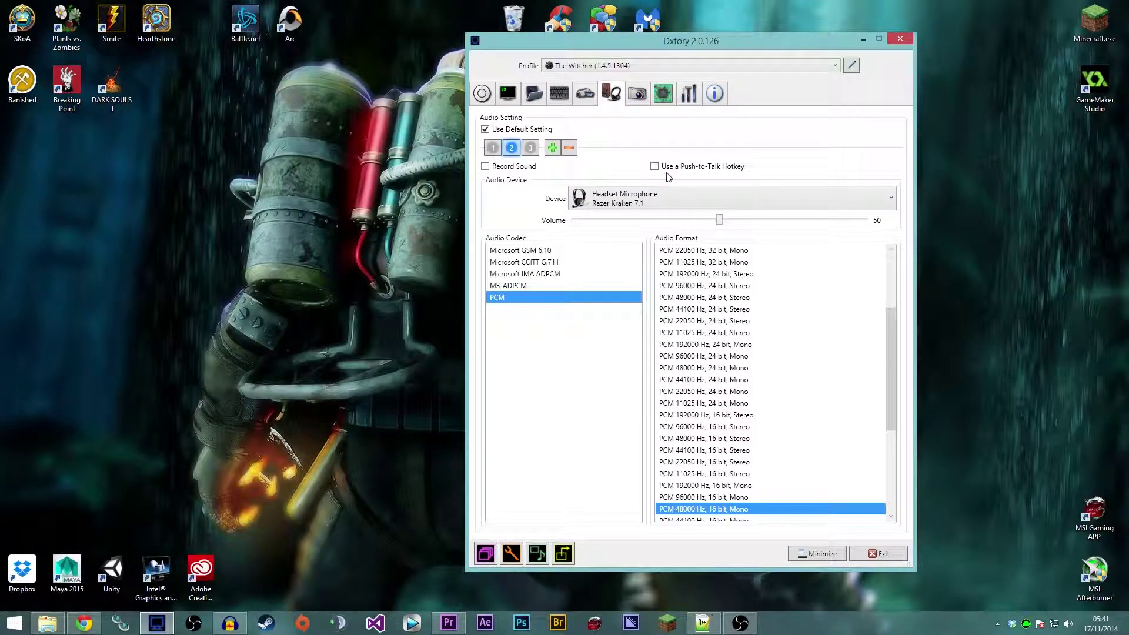
click(493, 148)
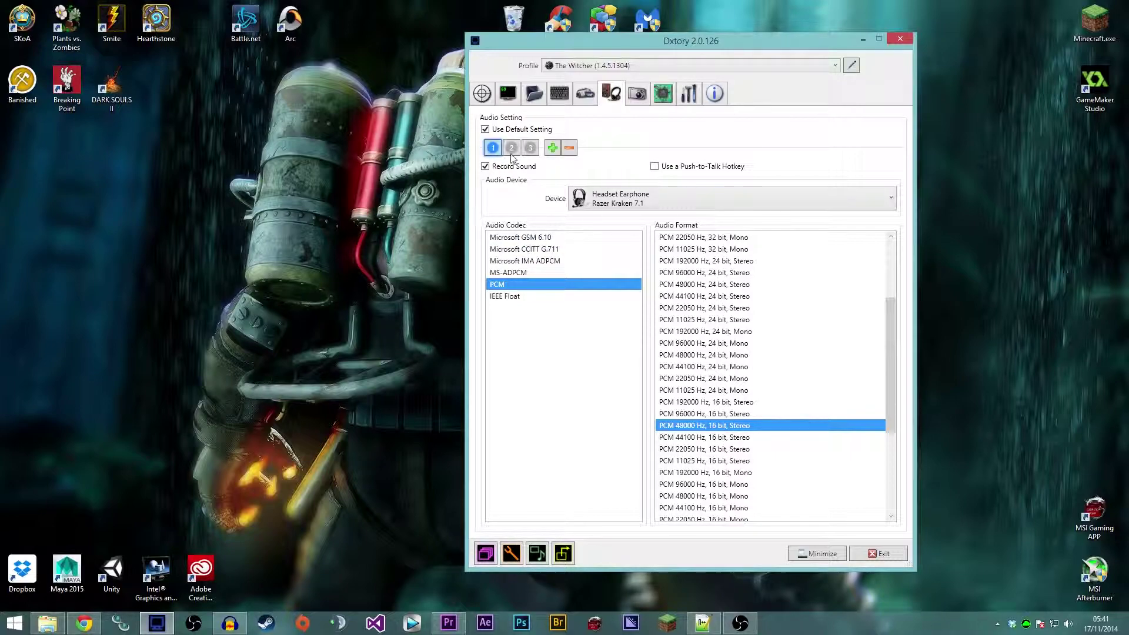
click(530, 147)
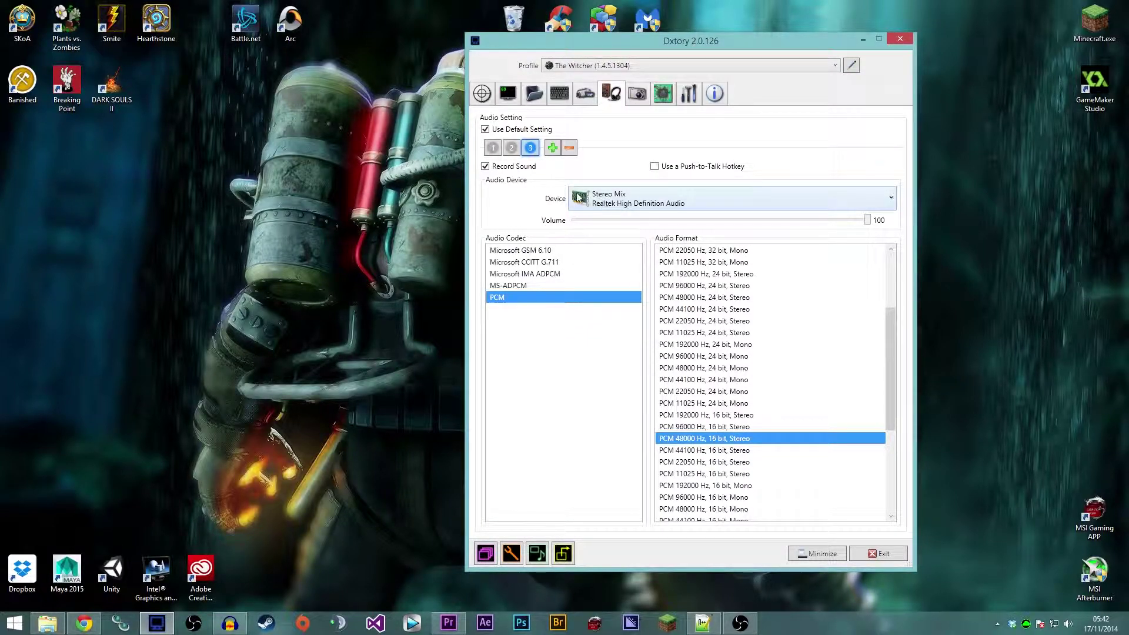
click(513, 148)
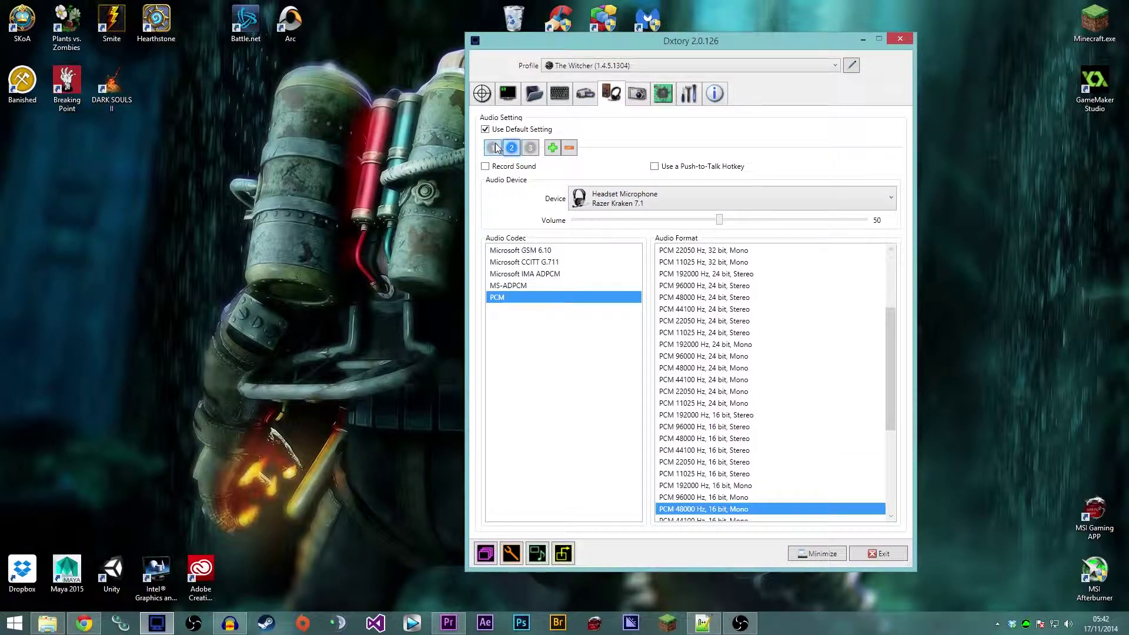
click(495, 147)
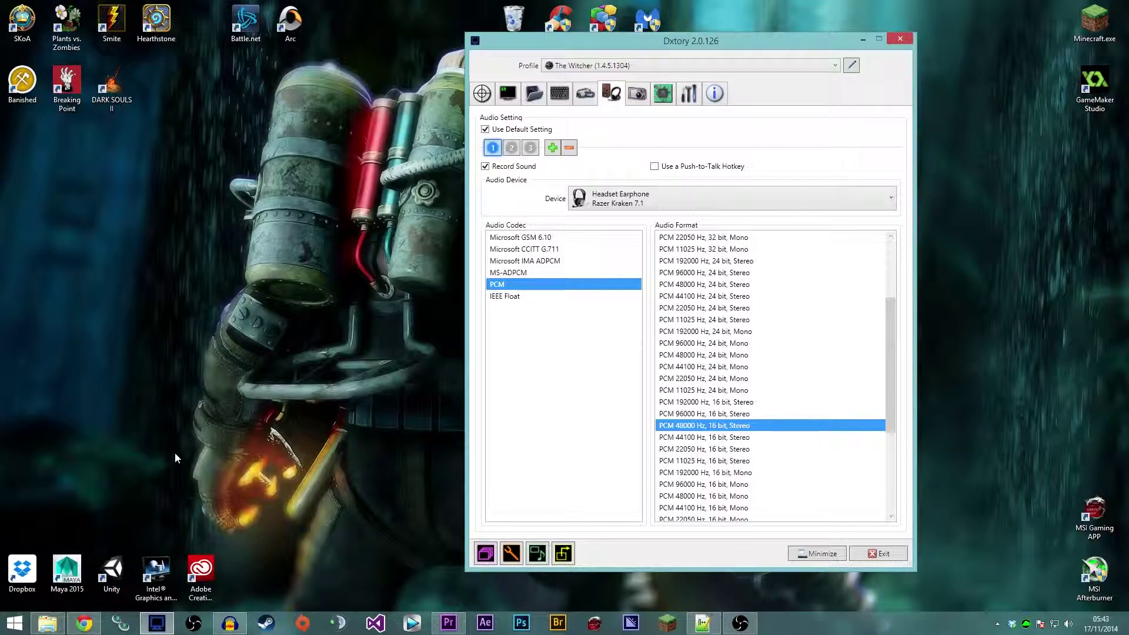
Check the screenshot settings and set the processing threads to 8 in the advanced settings.
click(637, 94)
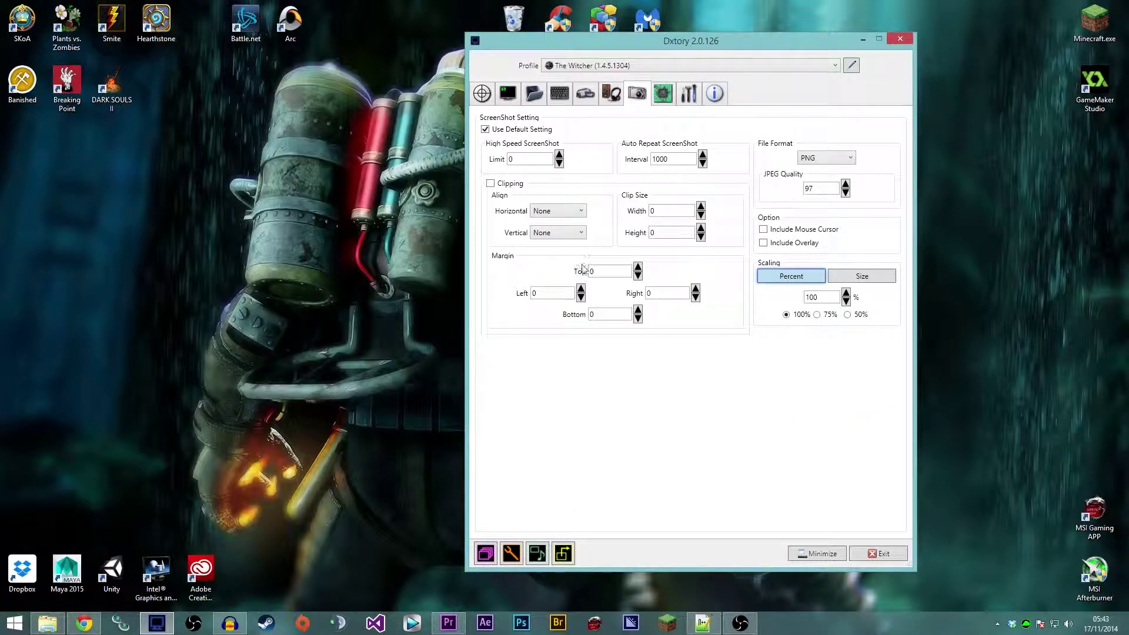
click(665, 95)
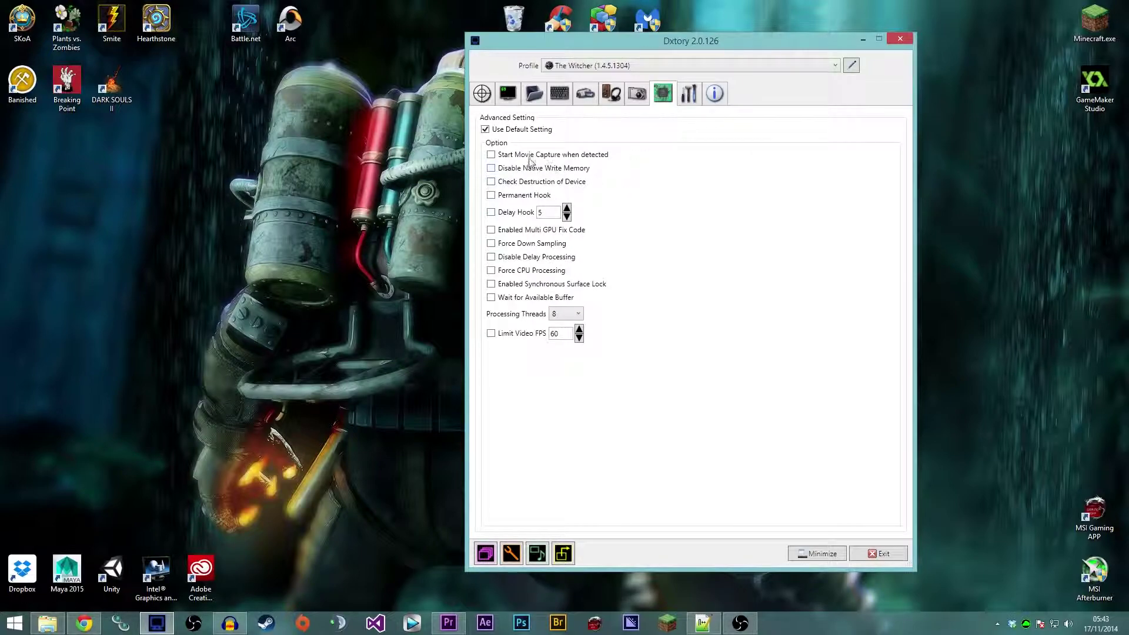
click(575, 316)
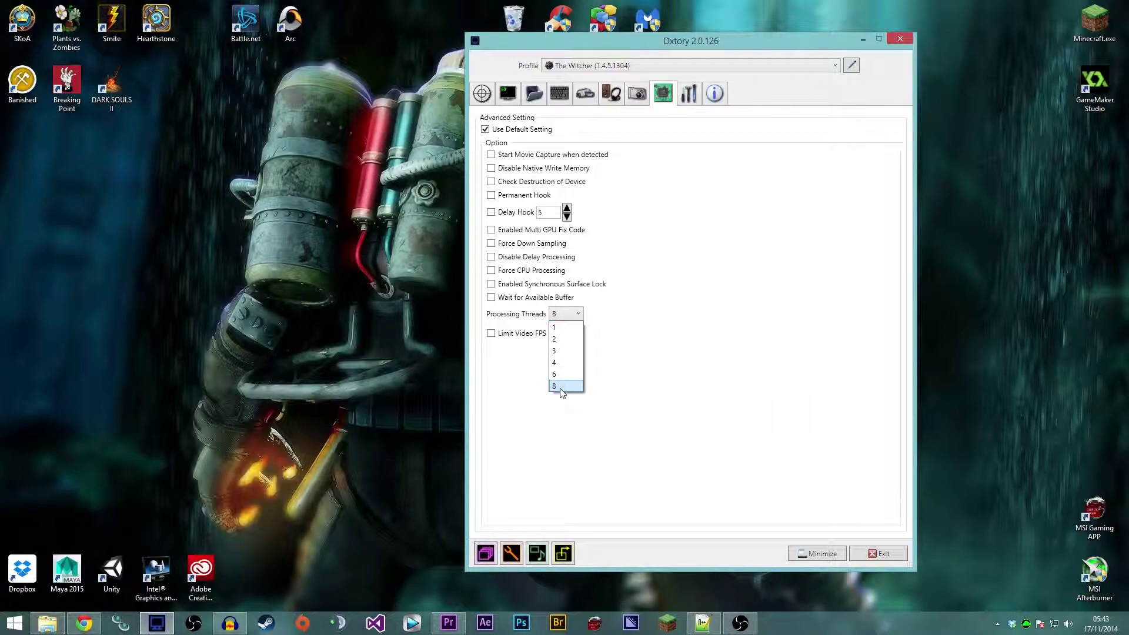
click(561, 386)
click(576, 315)
click(557, 385)
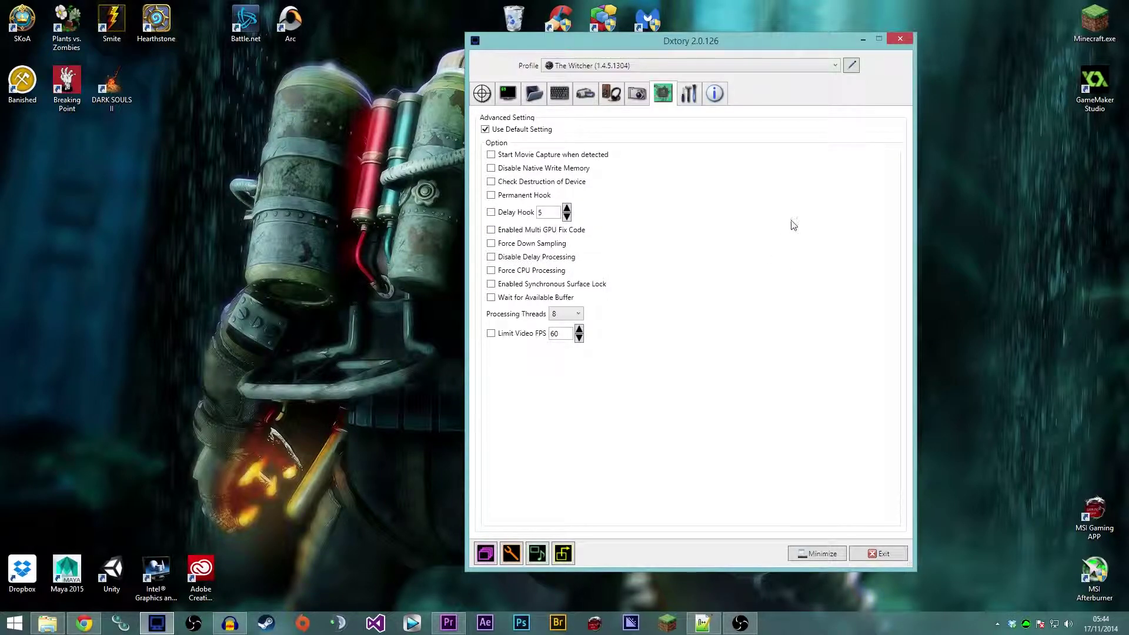
Review the global settings and the license information page.
click(690, 94)
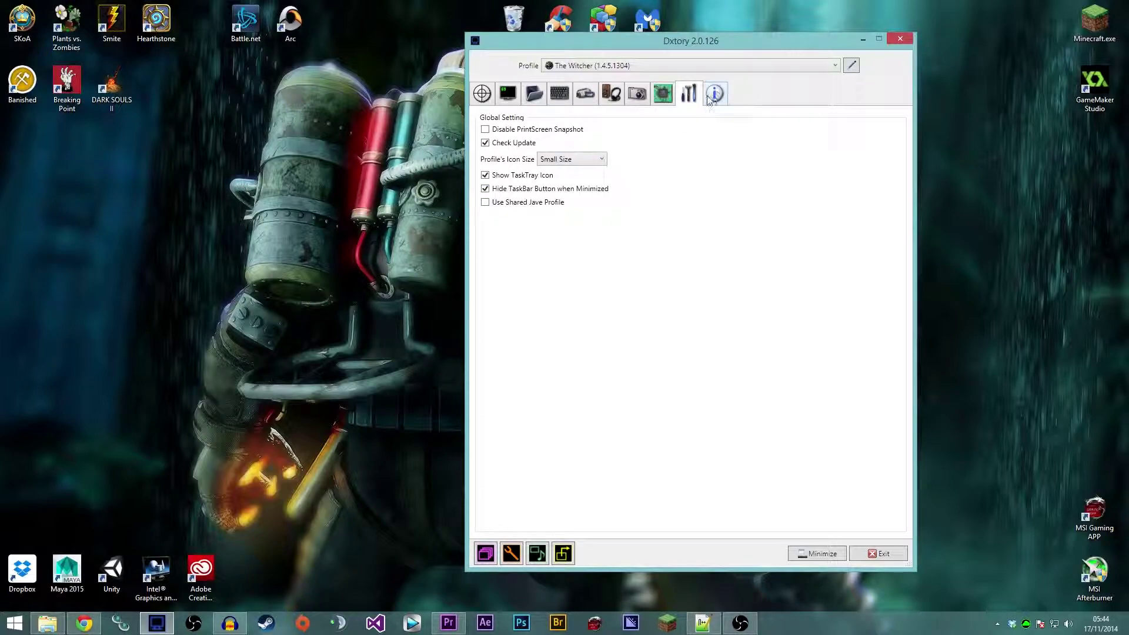
click(666, 95)
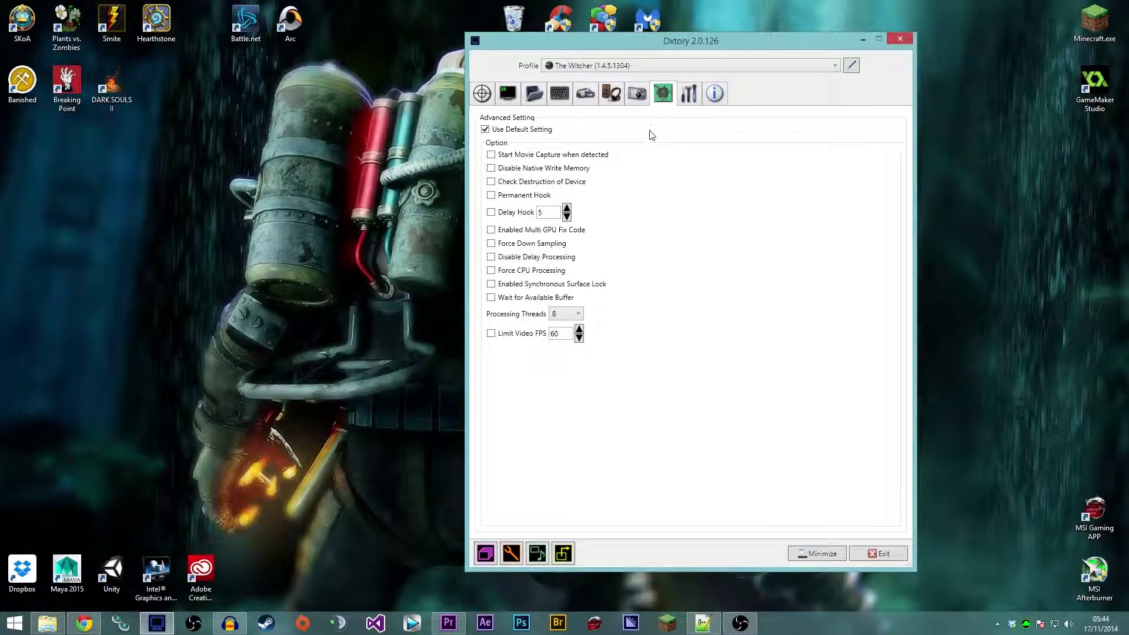
click(688, 94)
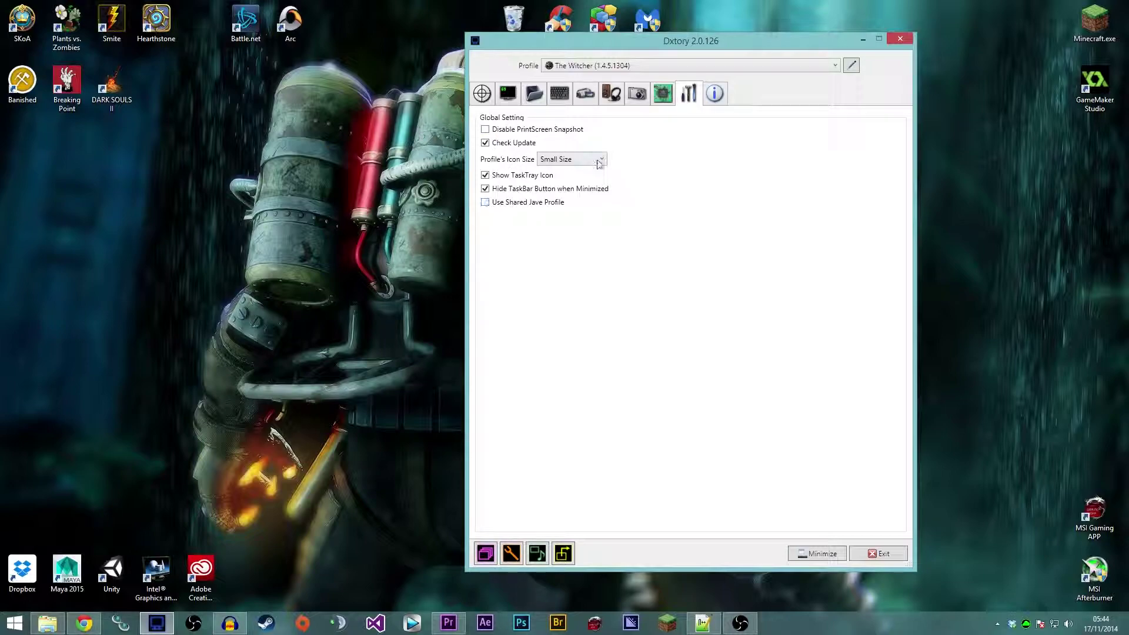
click(714, 93)
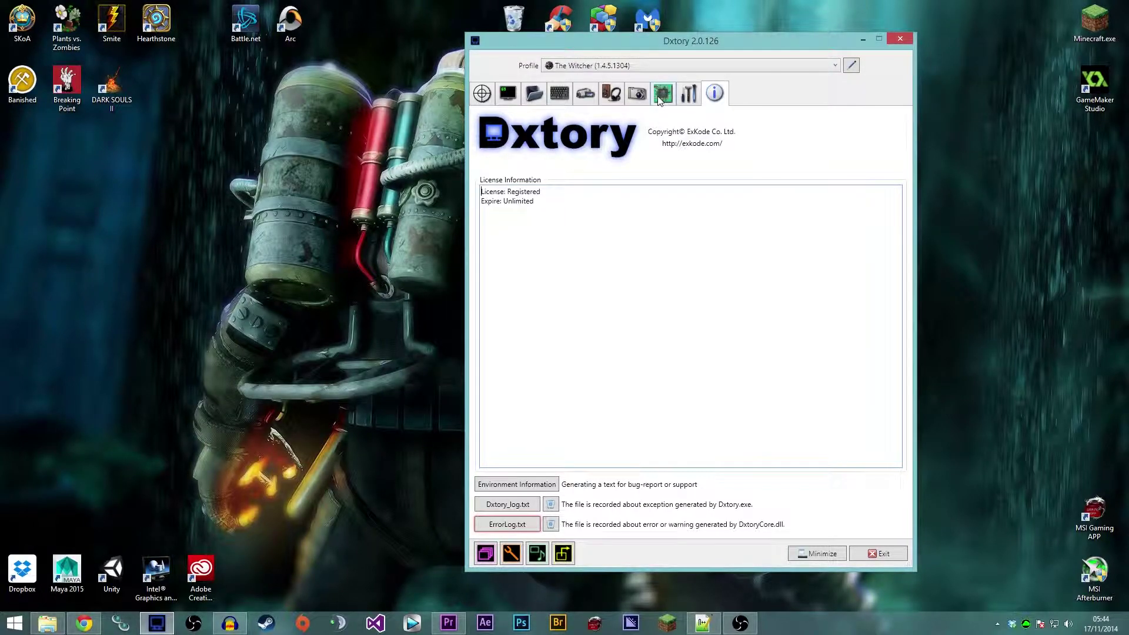
Go back through the settings pages from advanced to target, and check the audio and hotkey settings.
click(663, 94)
click(637, 93)
click(612, 93)
click(585, 93)
click(560, 94)
click(533, 93)
click(508, 94)
click(482, 94)
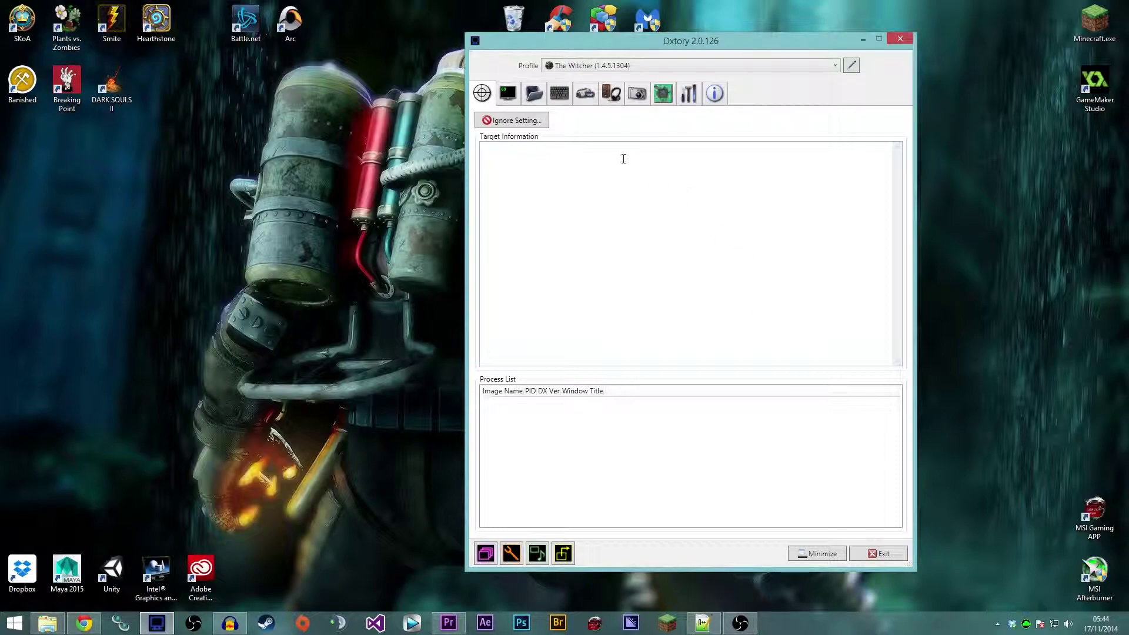
click(612, 94)
click(558, 96)
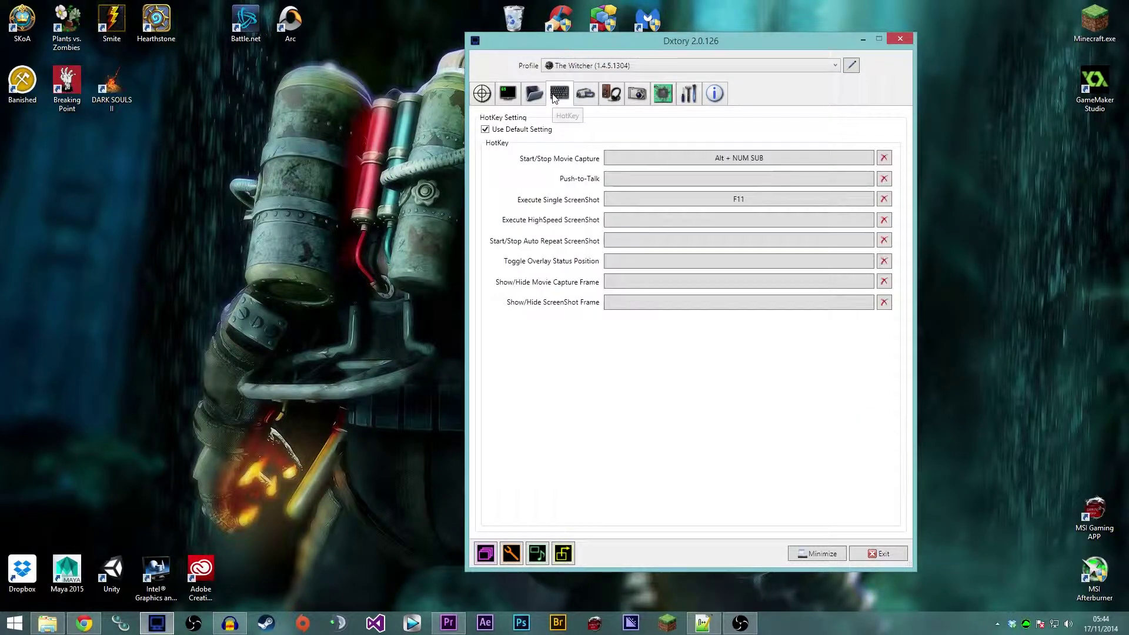
Switch the movie recording's video codec to x264vfw - H.264/MPEG-4 AVC codec.
click(578, 96)
click(587, 159)
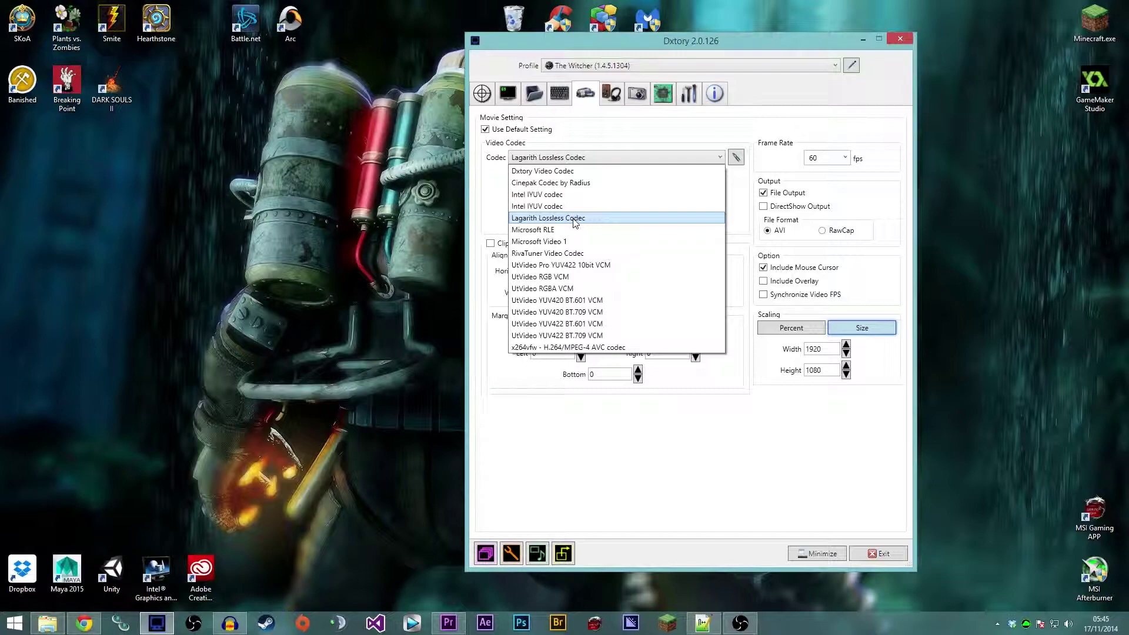
click(556, 348)
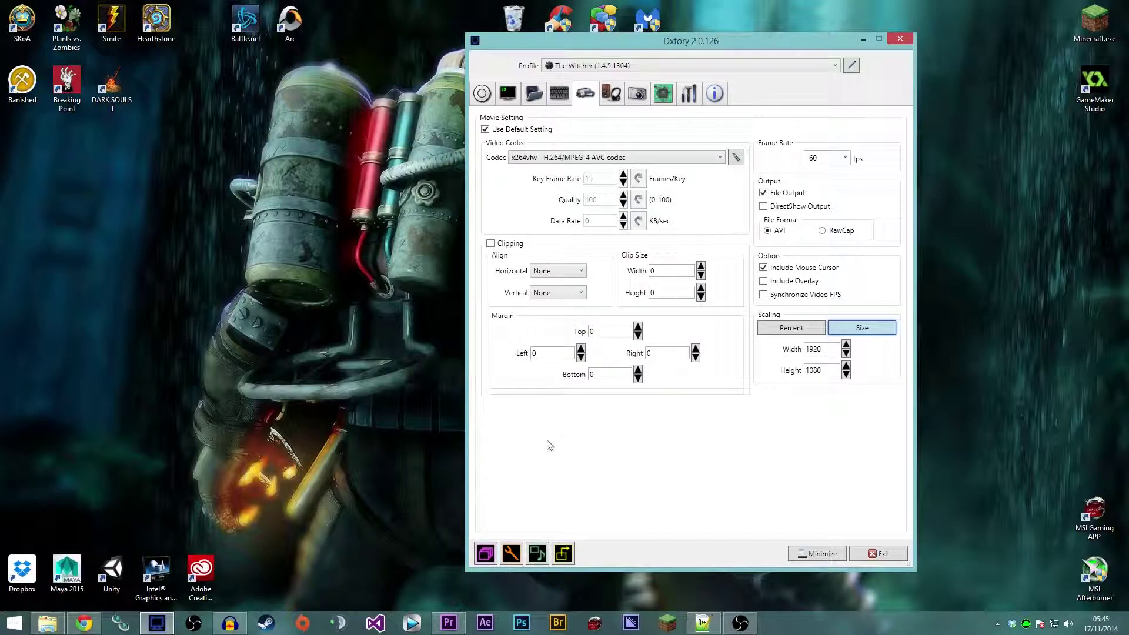
Inspect the x264vfw configuration, highlight its extra command line text and close the dialog without saving.
click(736, 157)
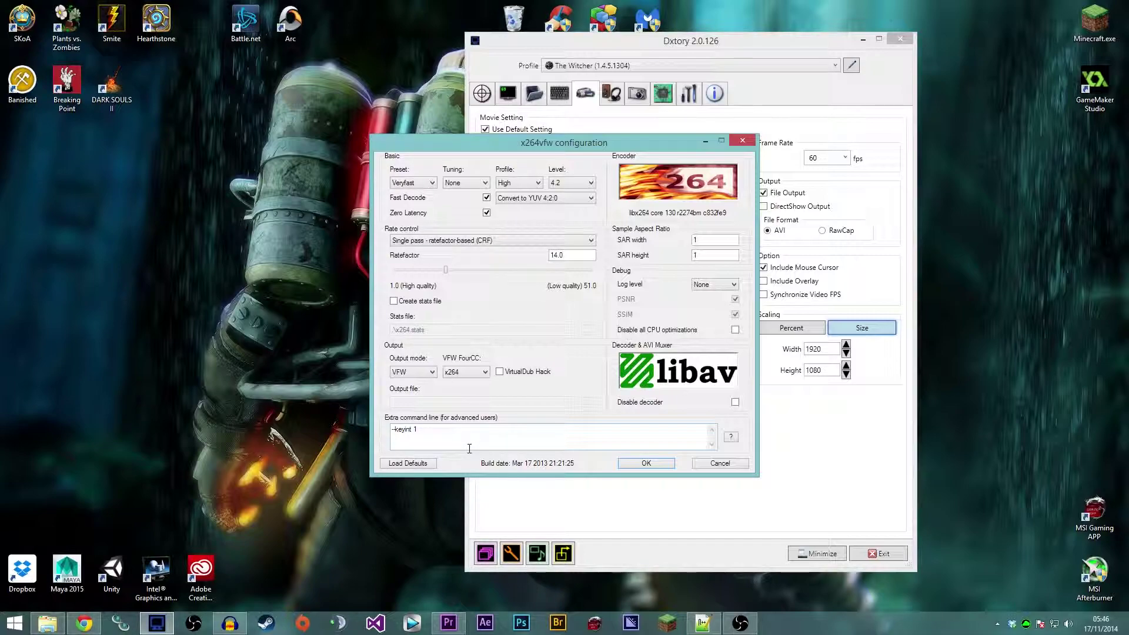
click(435, 430)
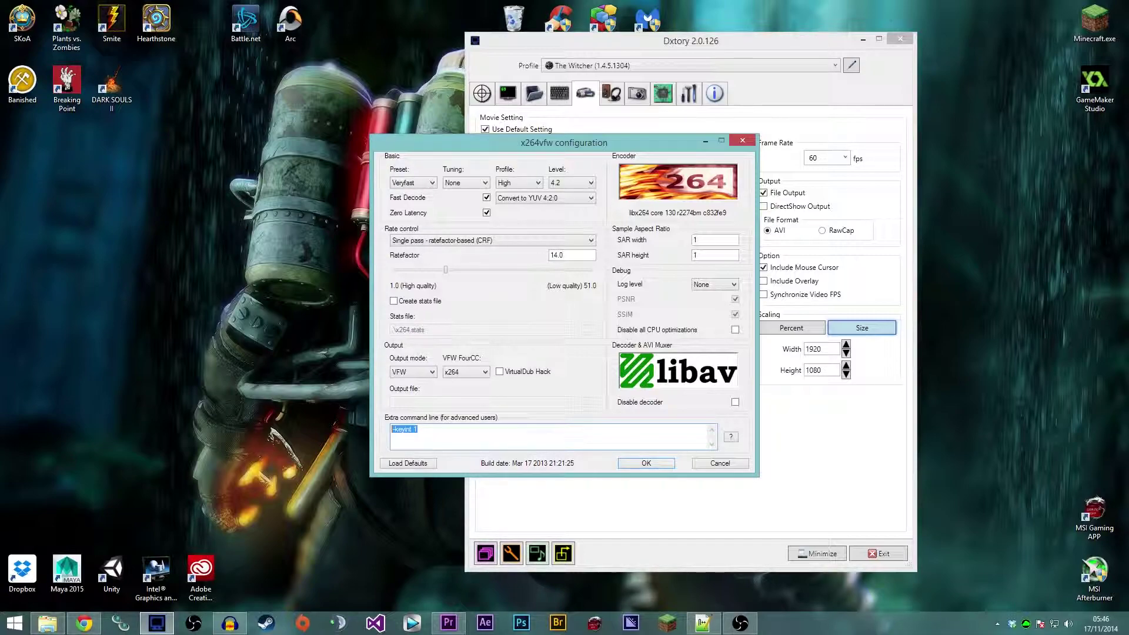
click(433, 432)
drag(434, 433, 391, 433)
click(408, 443)
click(426, 435)
key(ctrl+a)
click(743, 141)
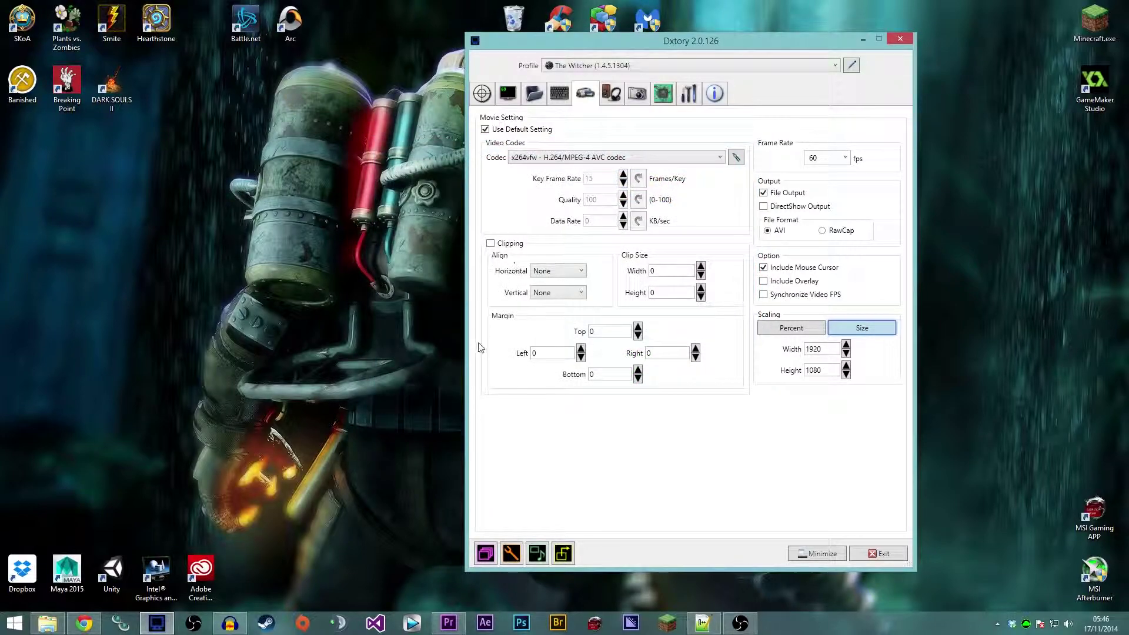